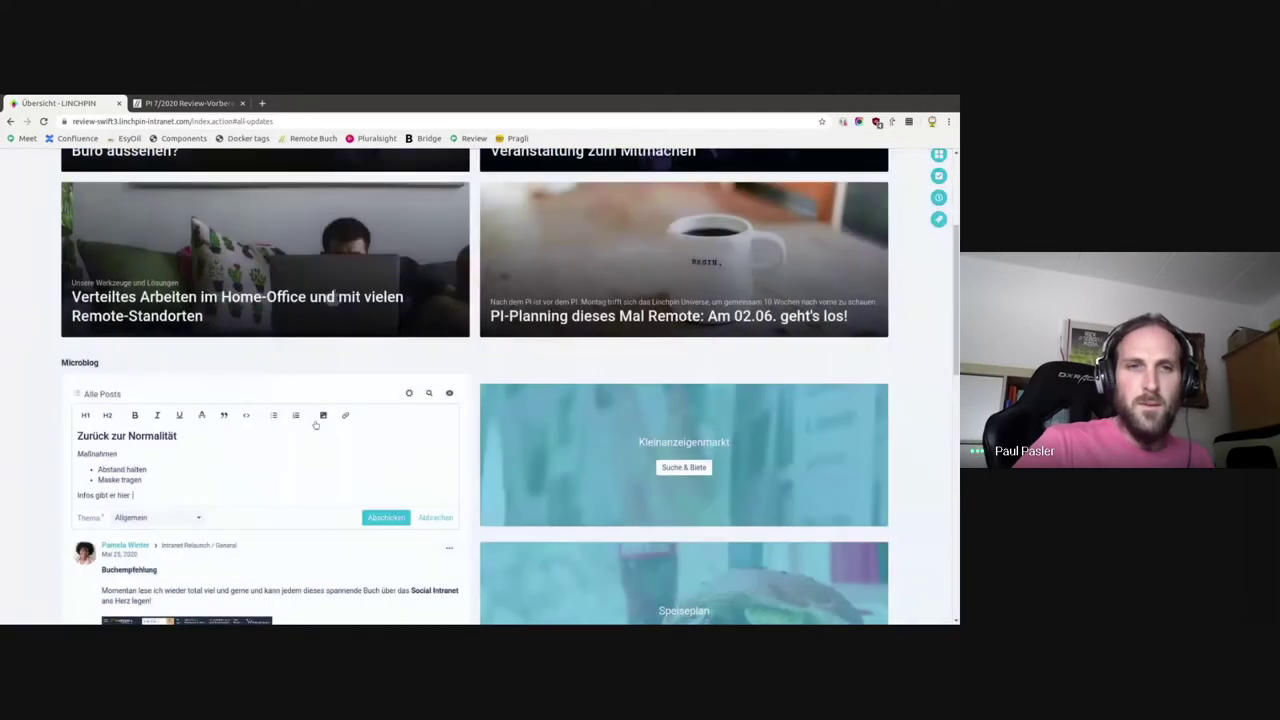
Link the news article "Nach dem Lock-down: Wie kann ein Wiedereinzug ins Büro aussehen?" at the end of the microblog post and publish the post.
left_click(345, 415)
type("nach. dem")
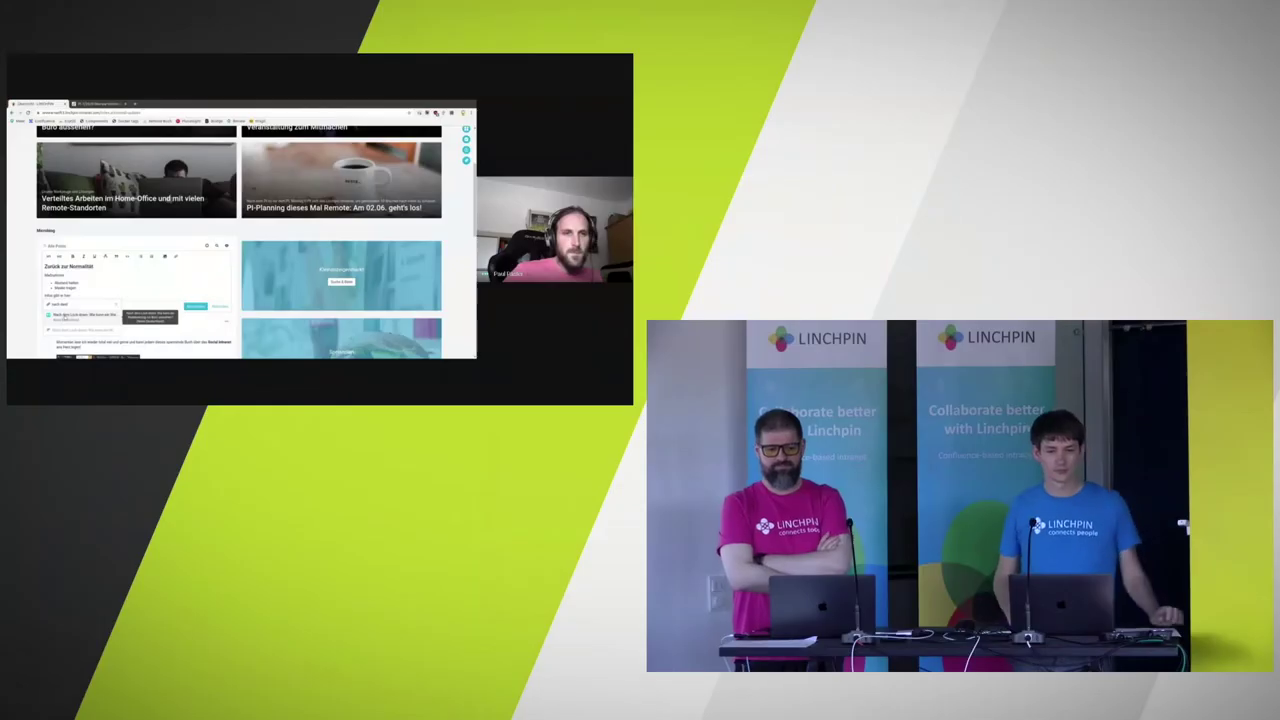
left_click(125, 550)
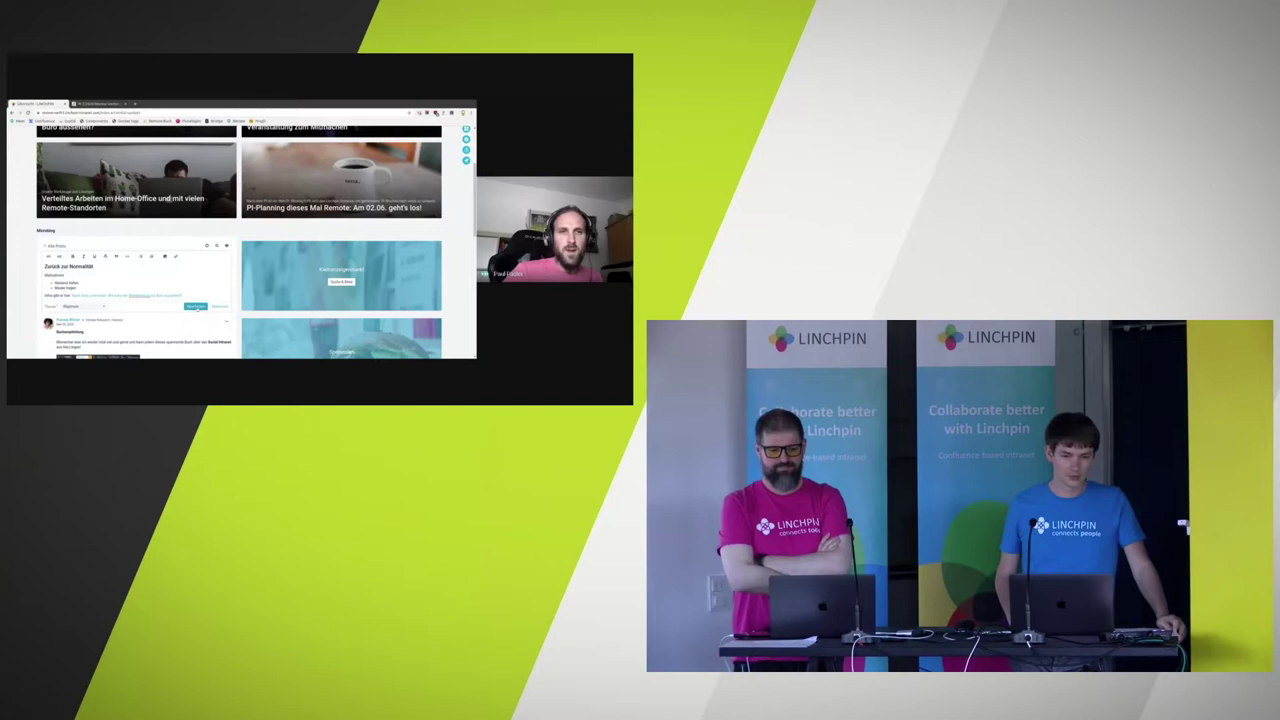
left_click(196, 307)
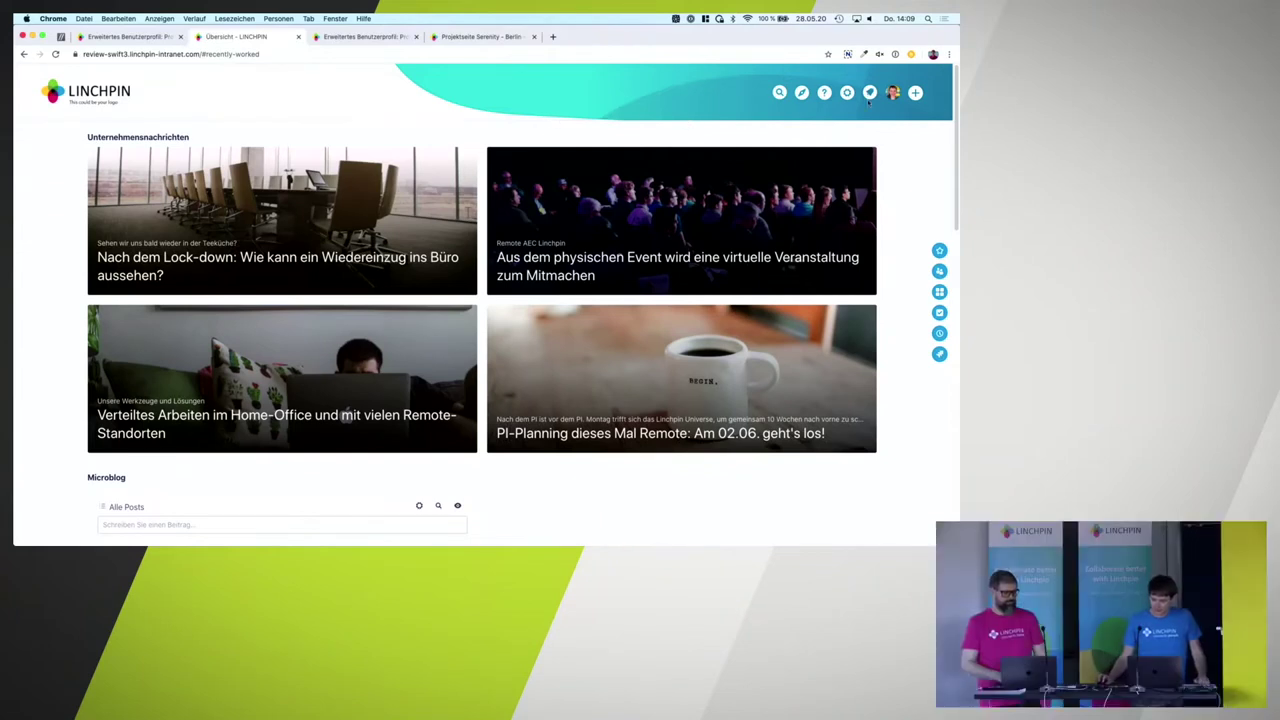
Search the intranet for the colleague's first name and view their user profile page.
left_click(780, 93)
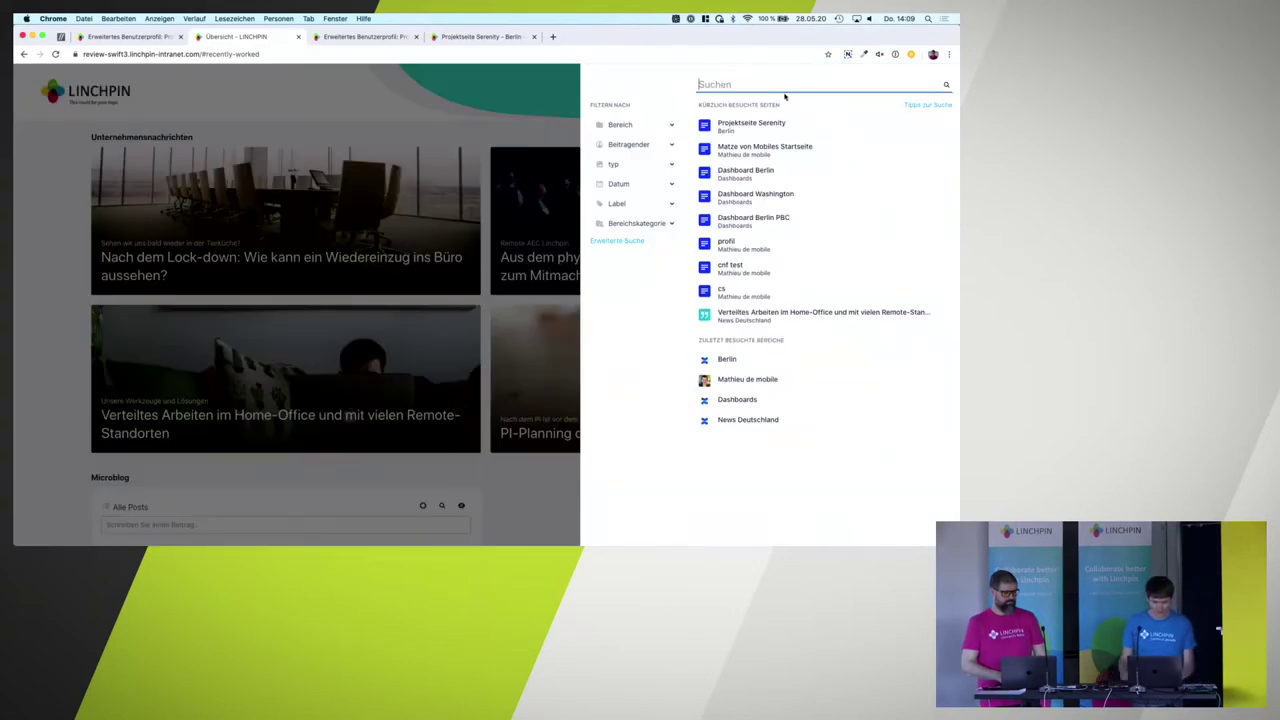
type("alain")
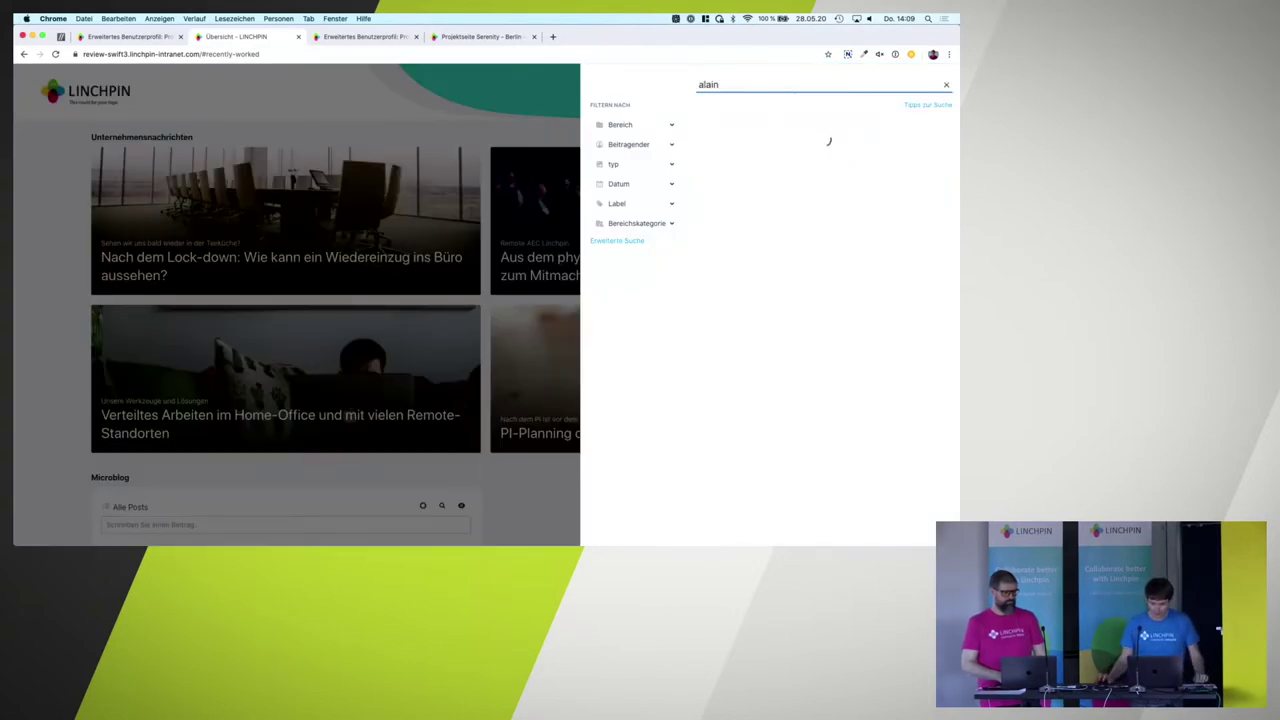
left_click(742, 135)
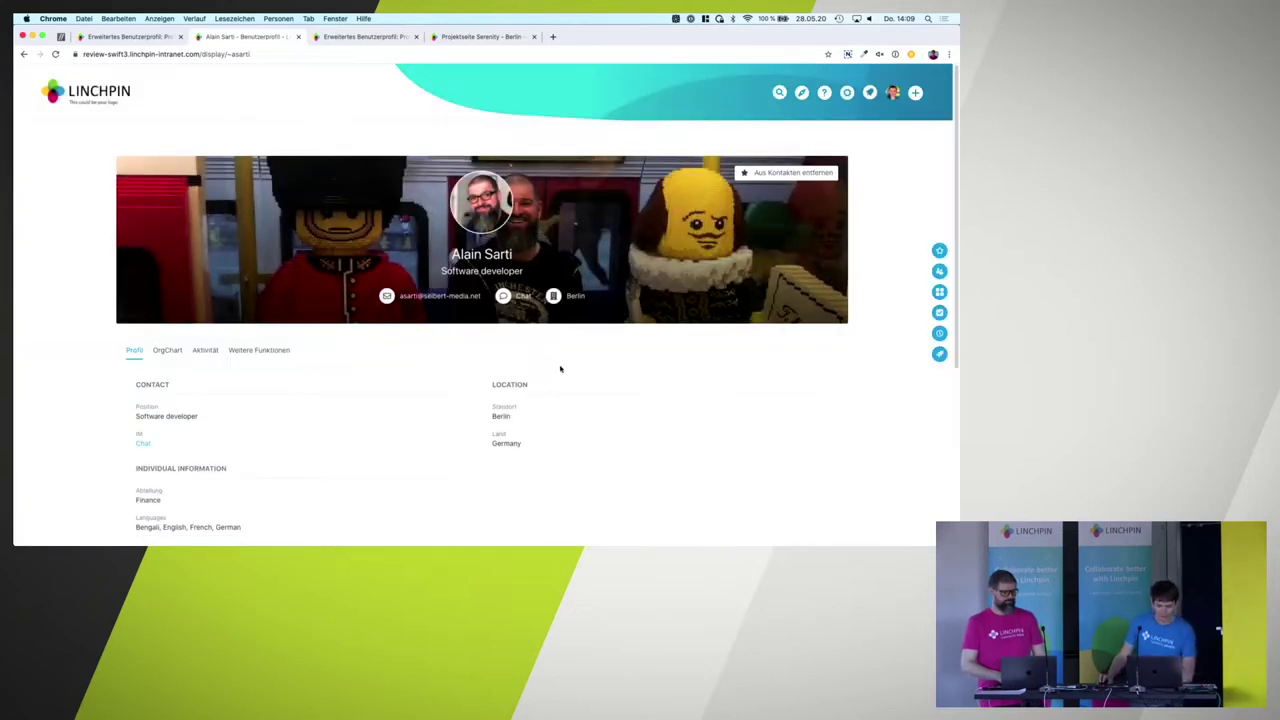
scroll(560, 370, "down", 1)
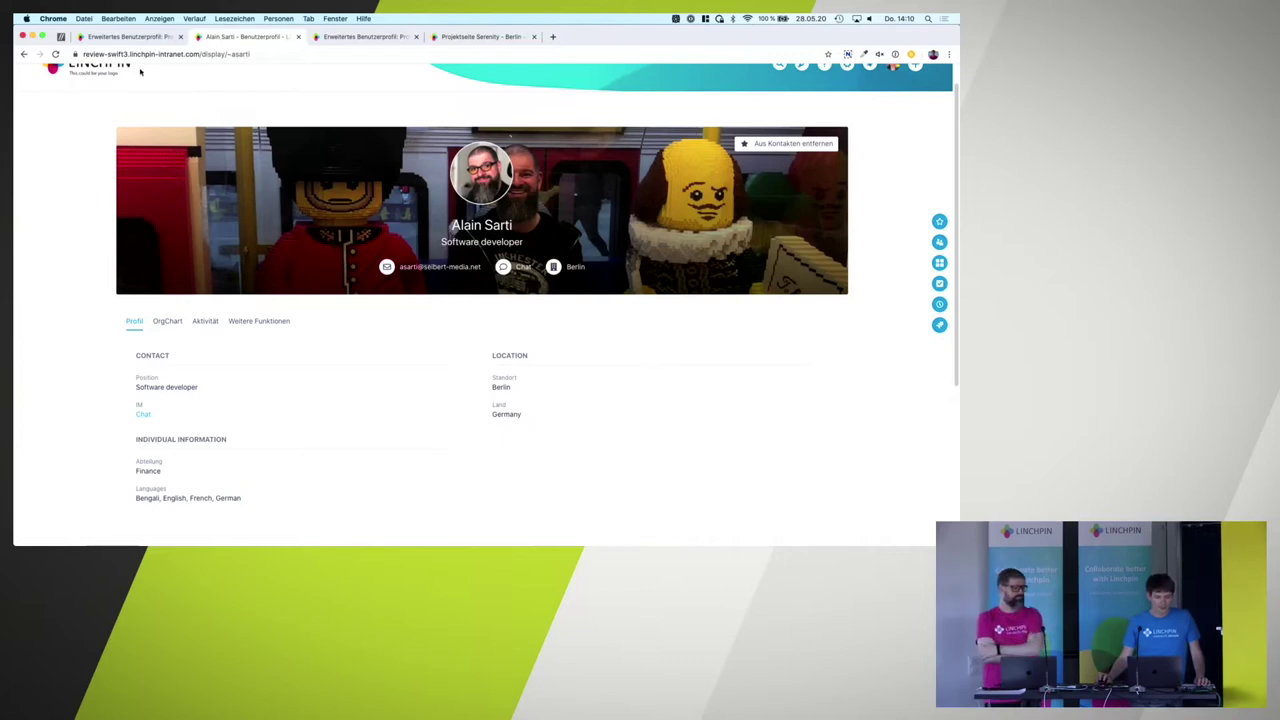
Review the contact fields and profile categories in the old profile editor of the template instance.
left_click(130, 37)
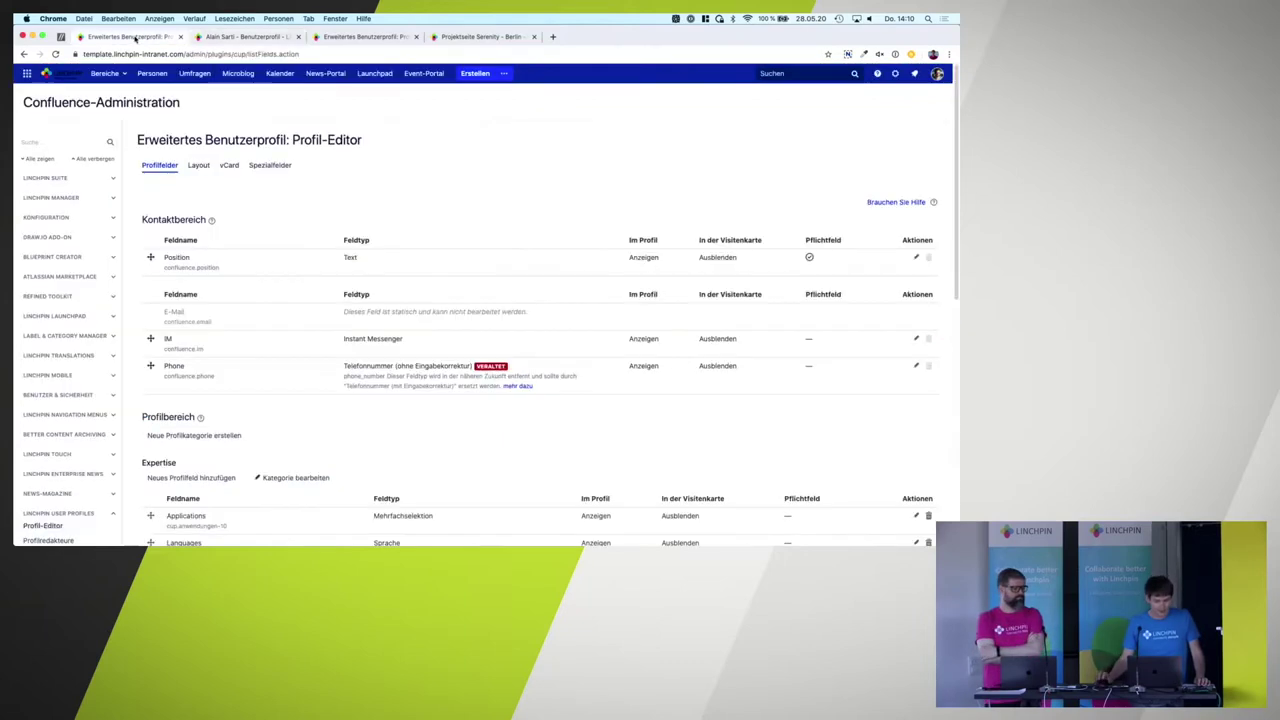
scroll(500, 198, "down", 1)
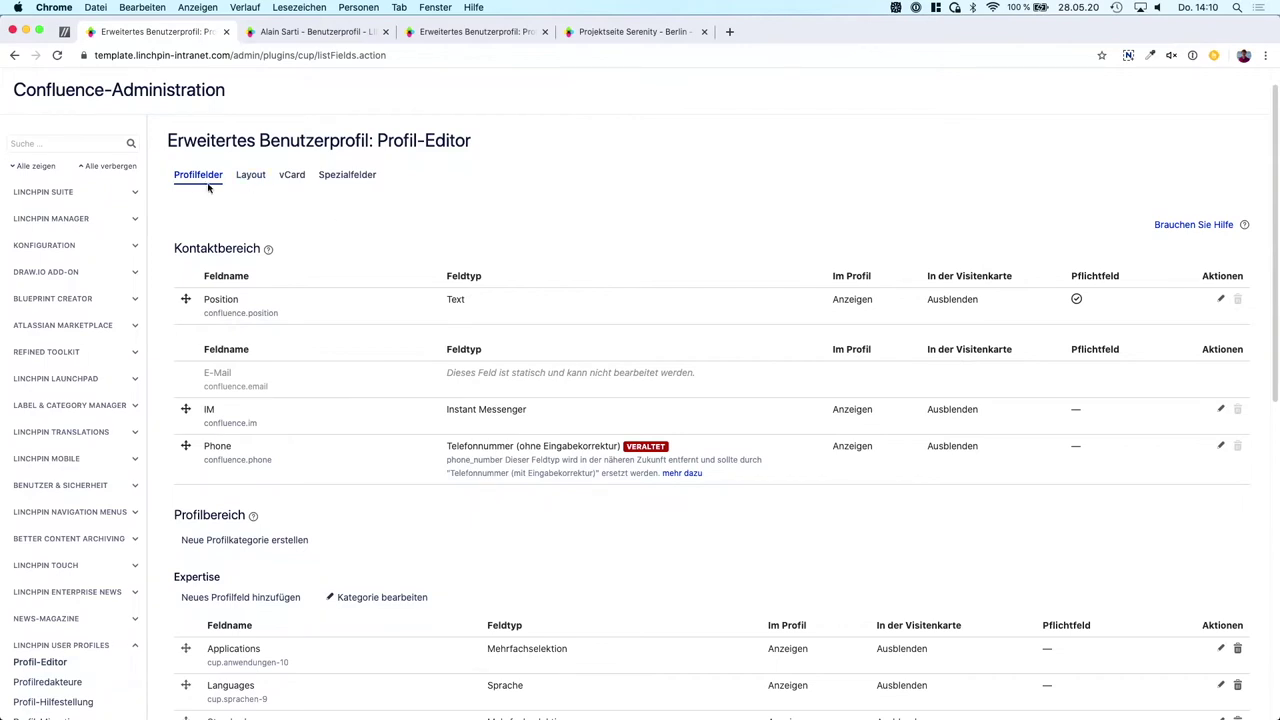
scroll(393, 331, "down", 3)
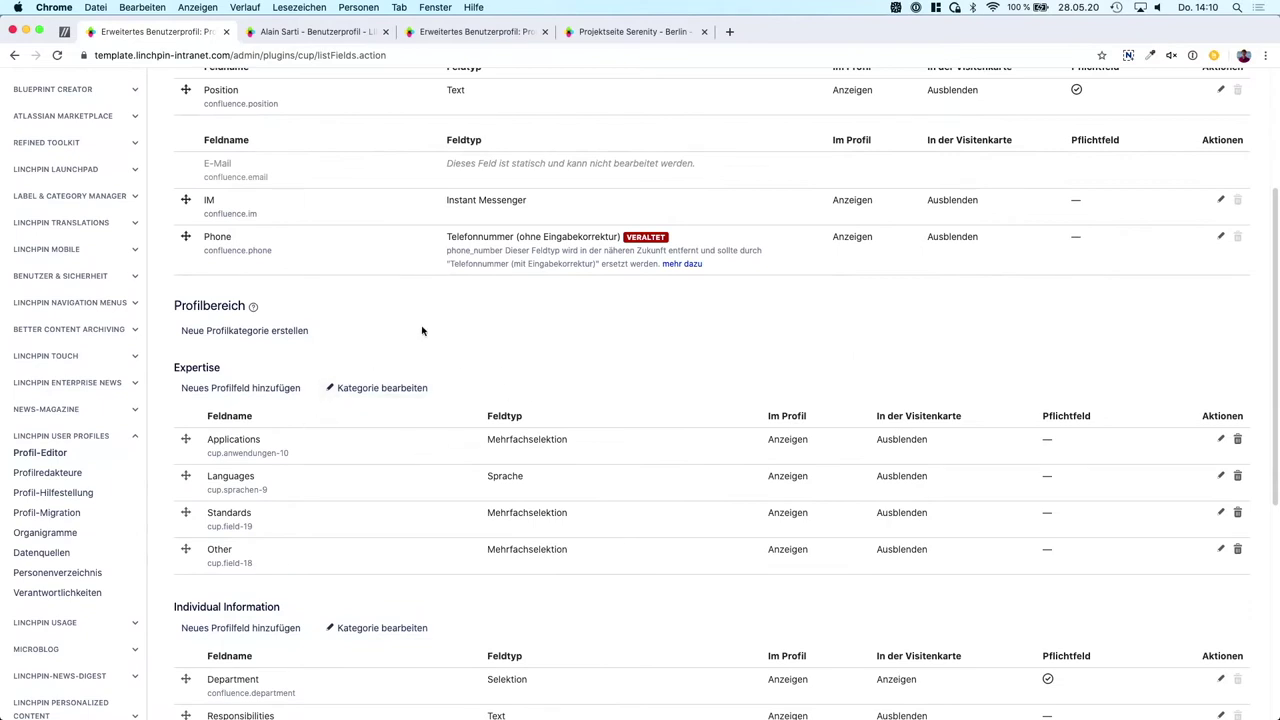
scroll(330, 530, "down", 1)
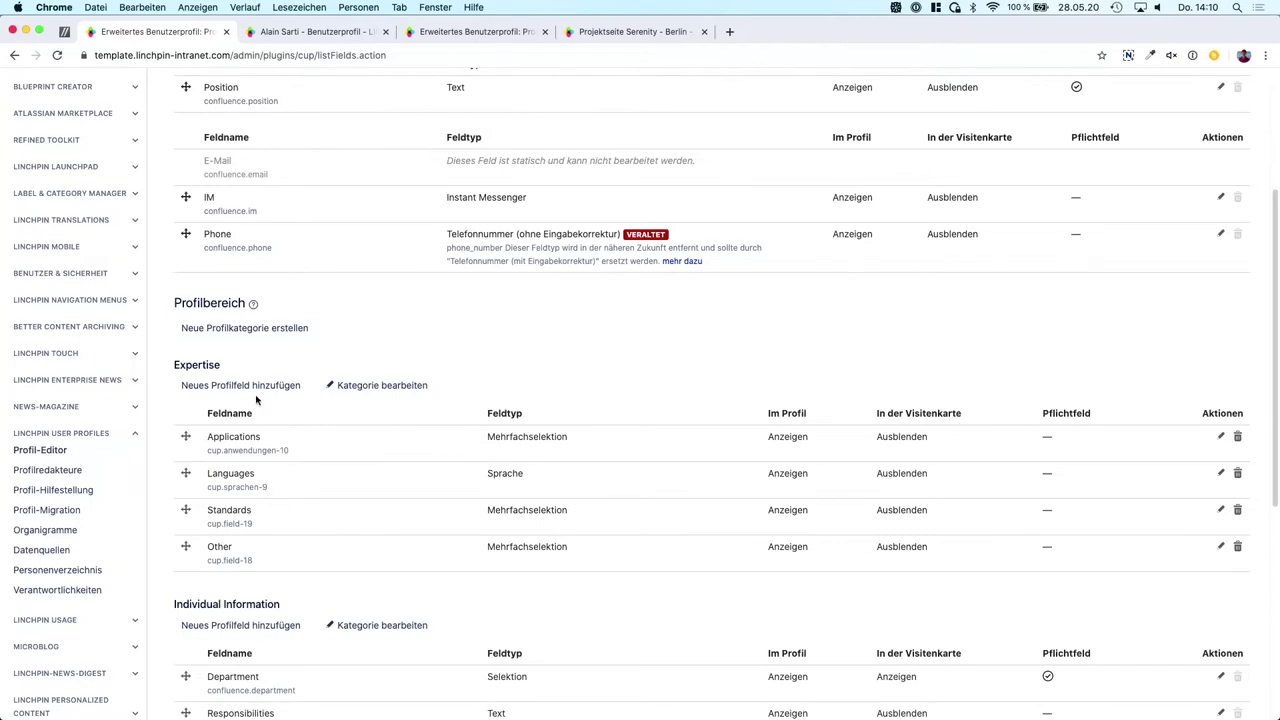
scroll(273, 412, "down", 1)
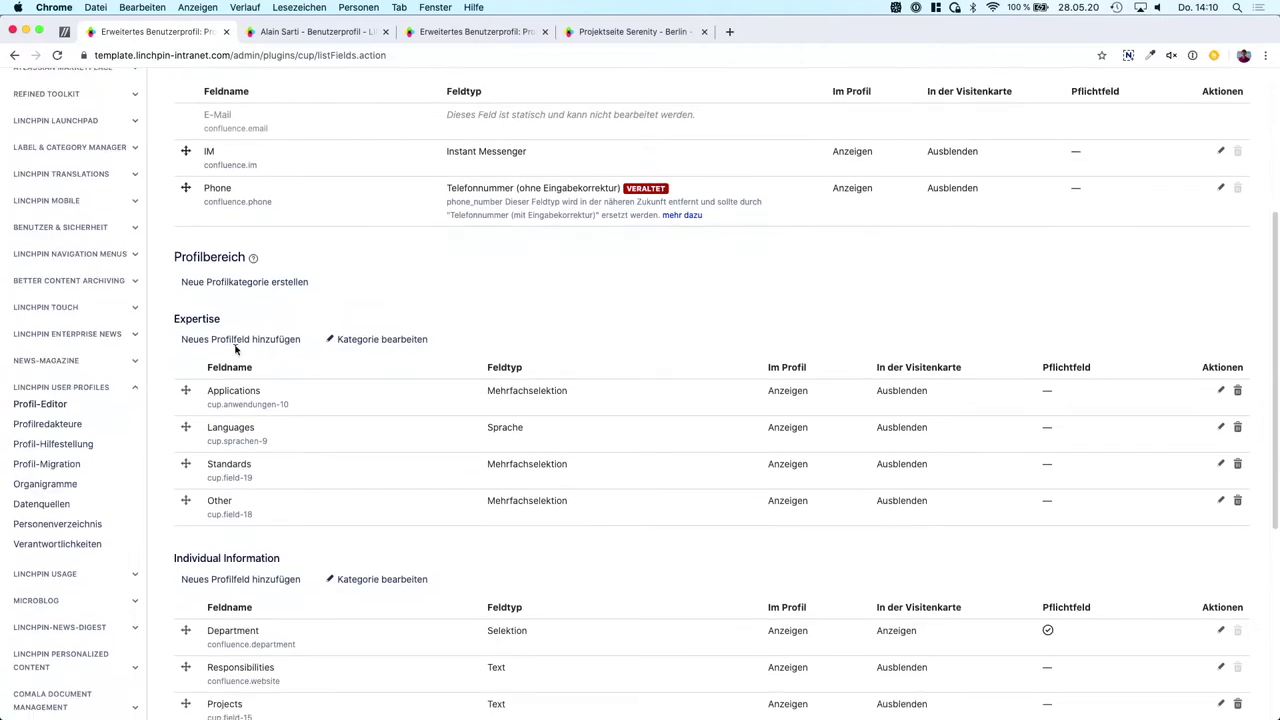
scroll(305, 520, "down", 1)
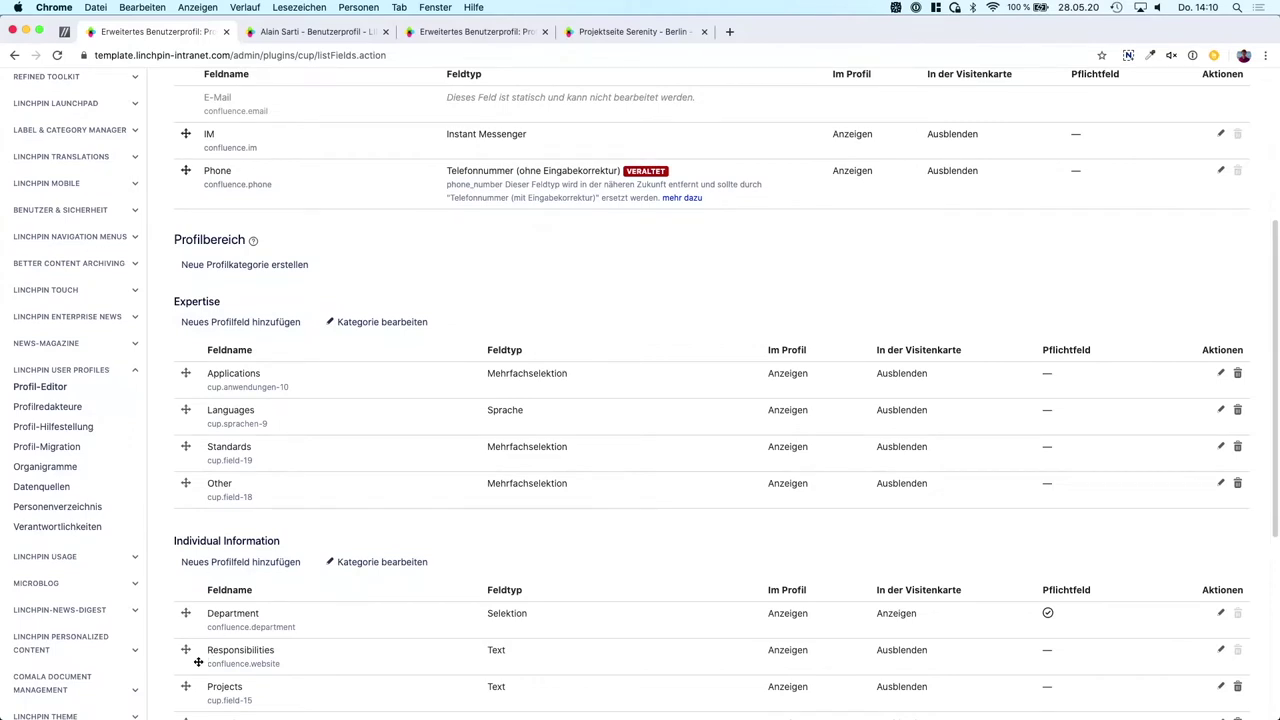
scroll(205, 650, "down", 2)
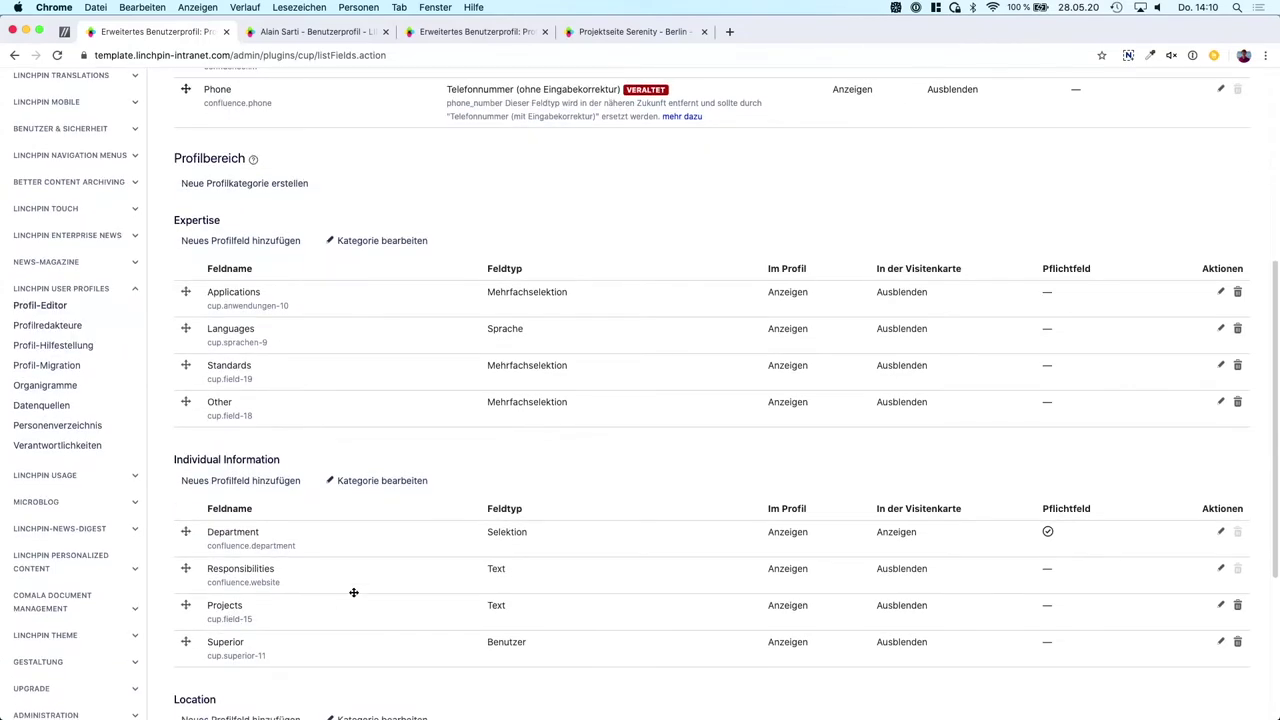
scroll(354, 591, "up", 8)
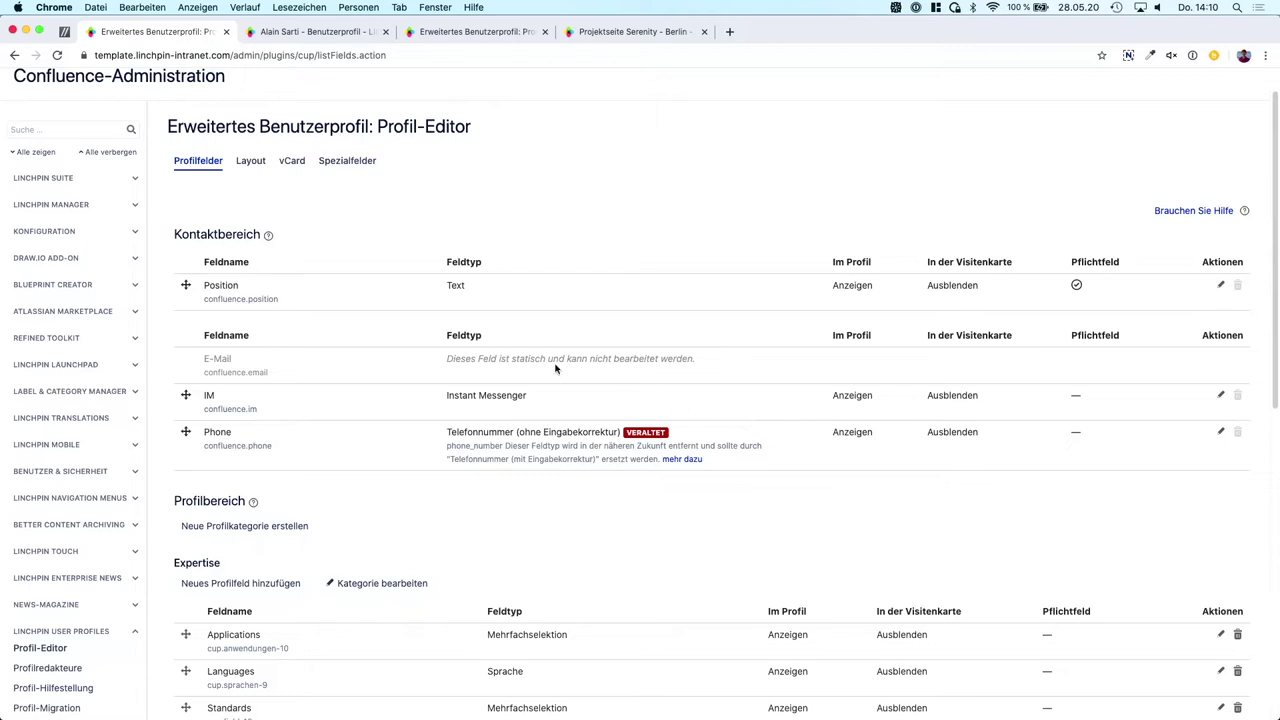
Examine how the profile categories are arranged in the old profile editor's layout settings.
left_click(250, 163)
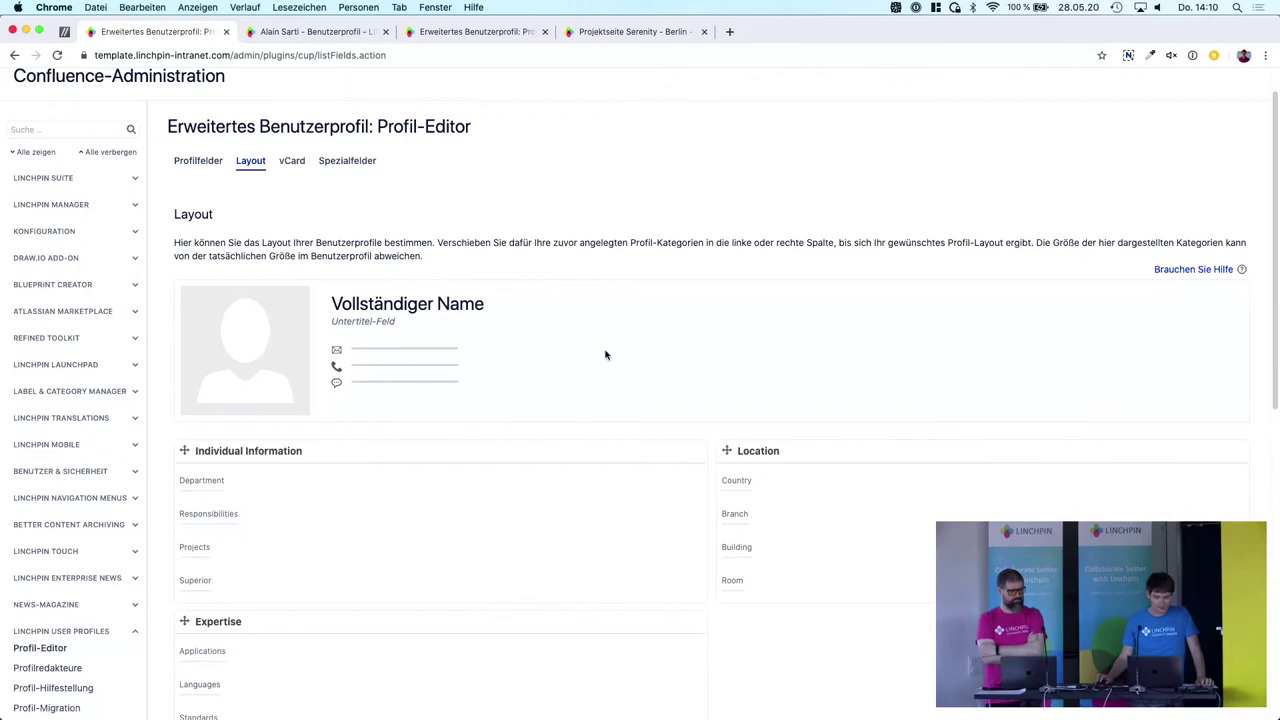
scroll(690, 374, "down", 1)
scroll(450, 482, "down", 1)
scroll(690, 452, "down", 1)
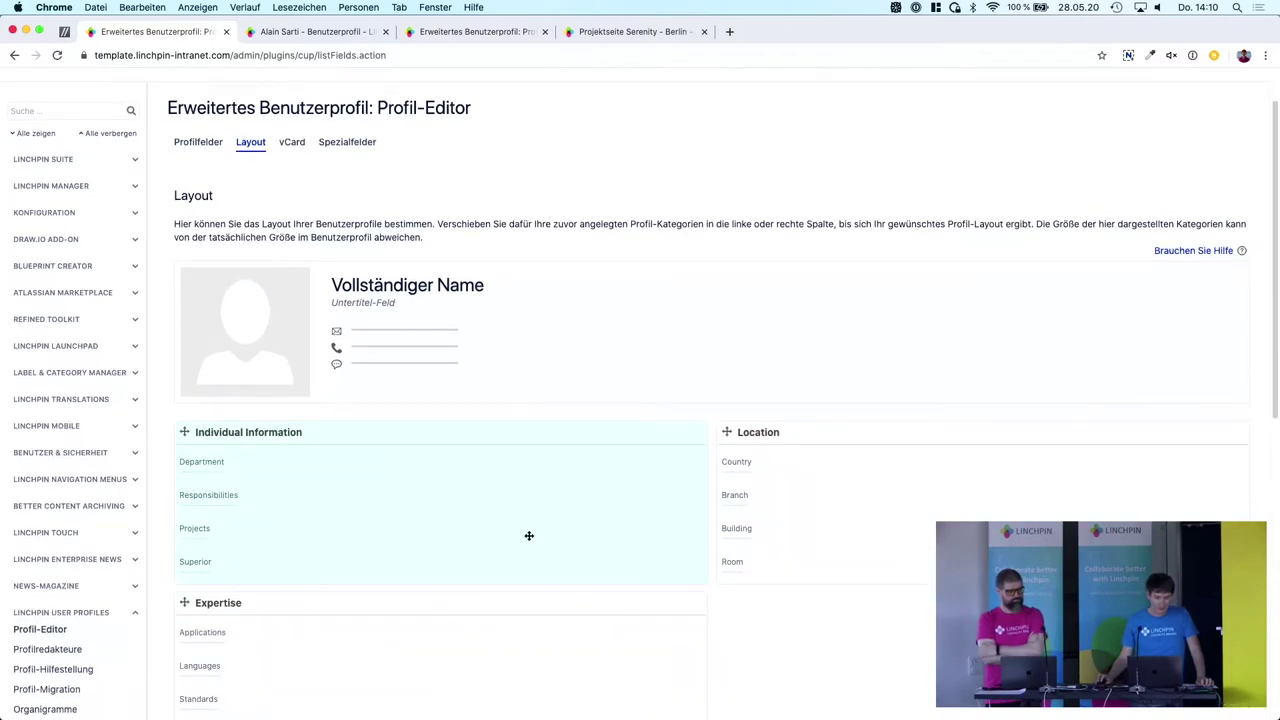
scroll(505, 525, "down", 2)
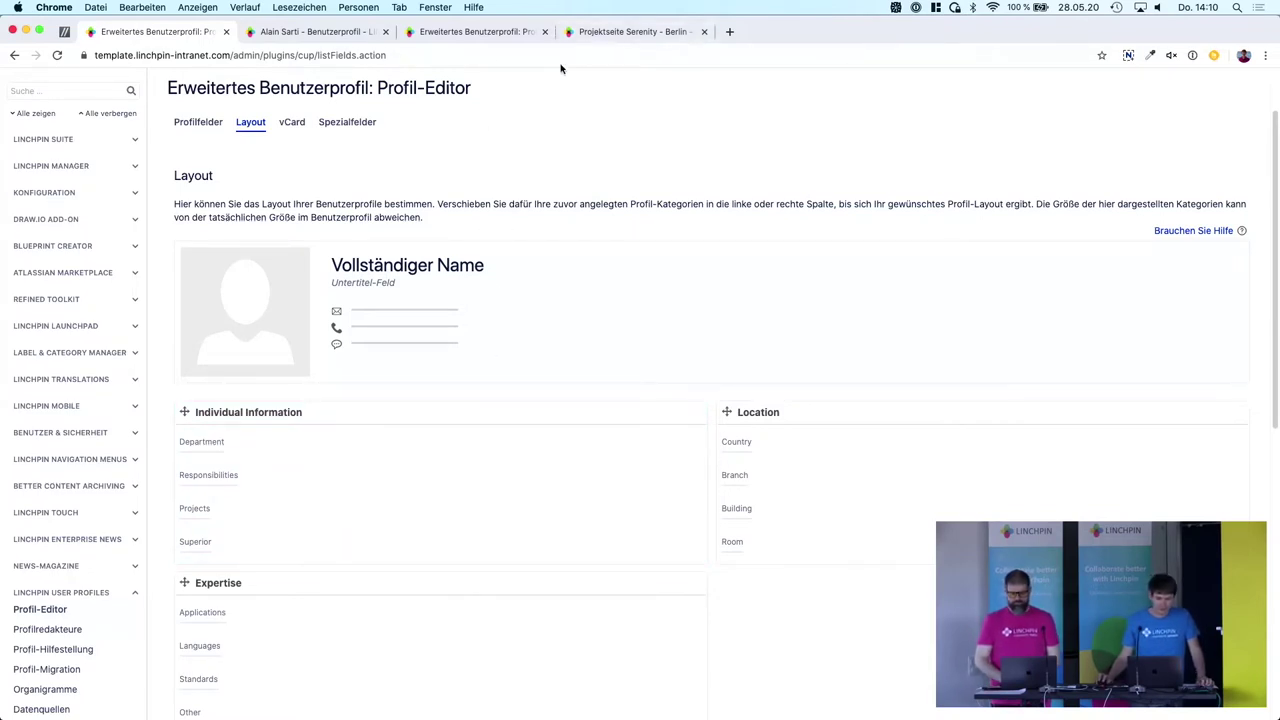
In the new profile editor, move the Expertise section above Sonderspezial and the Individual Information section below Location.
left_click(459, 37)
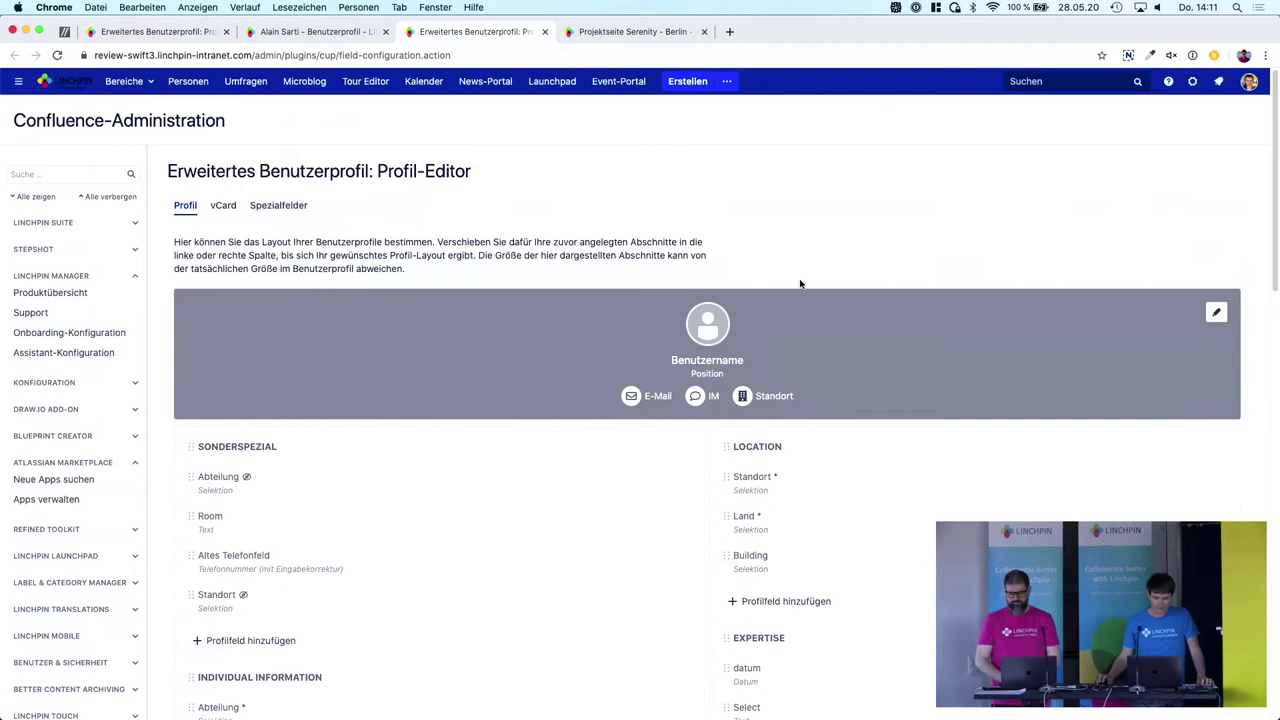
scroll(800, 284, "down", 2)
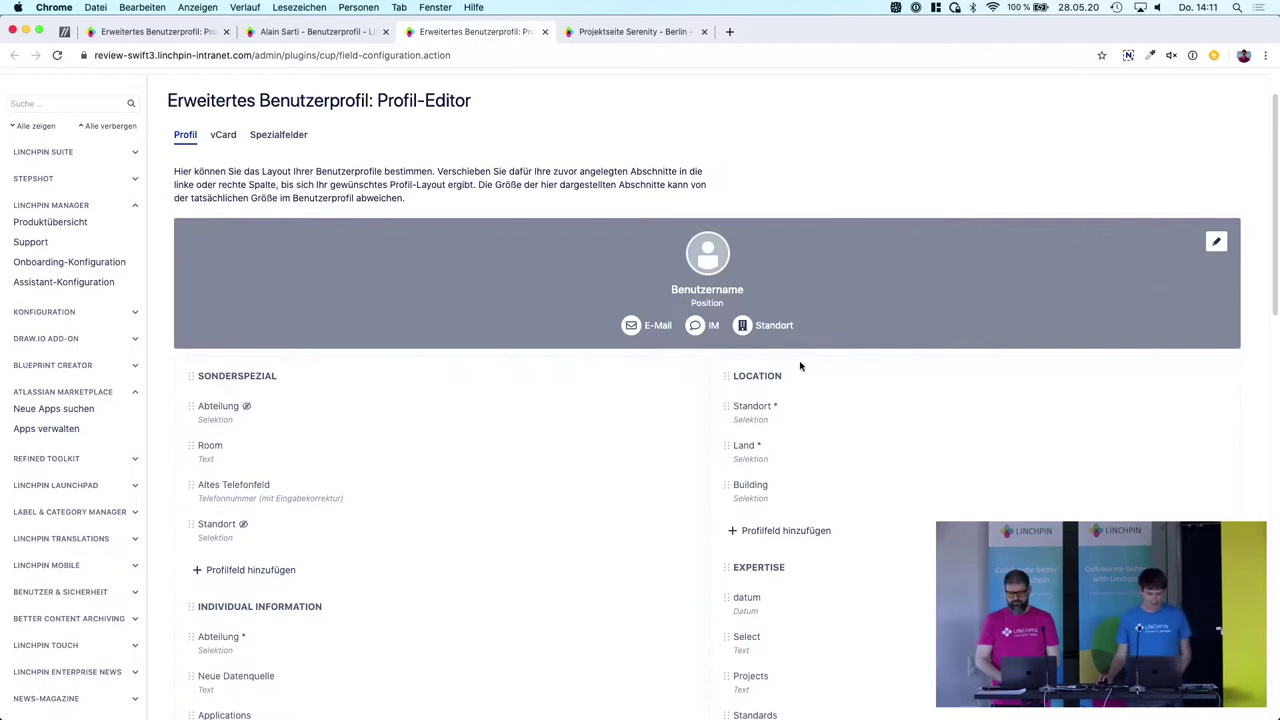
scroll(790, 370, "down", 3)
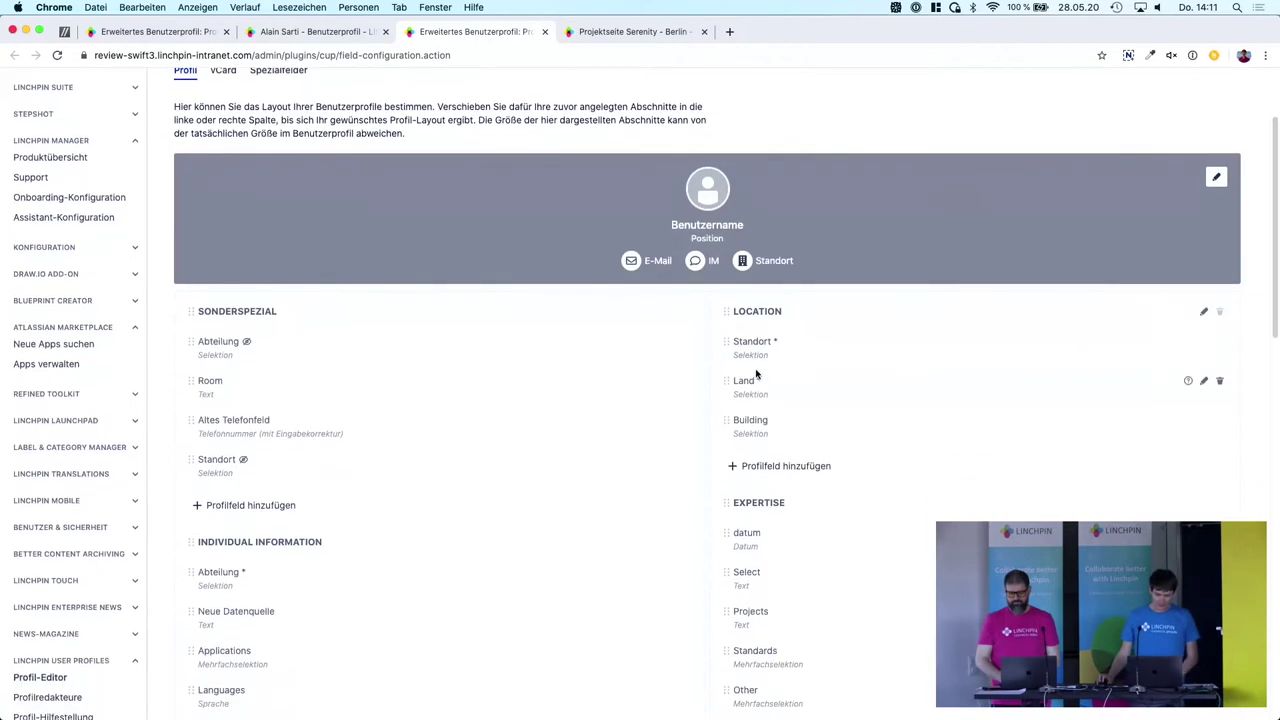
scroll(757, 371, "down", 1)
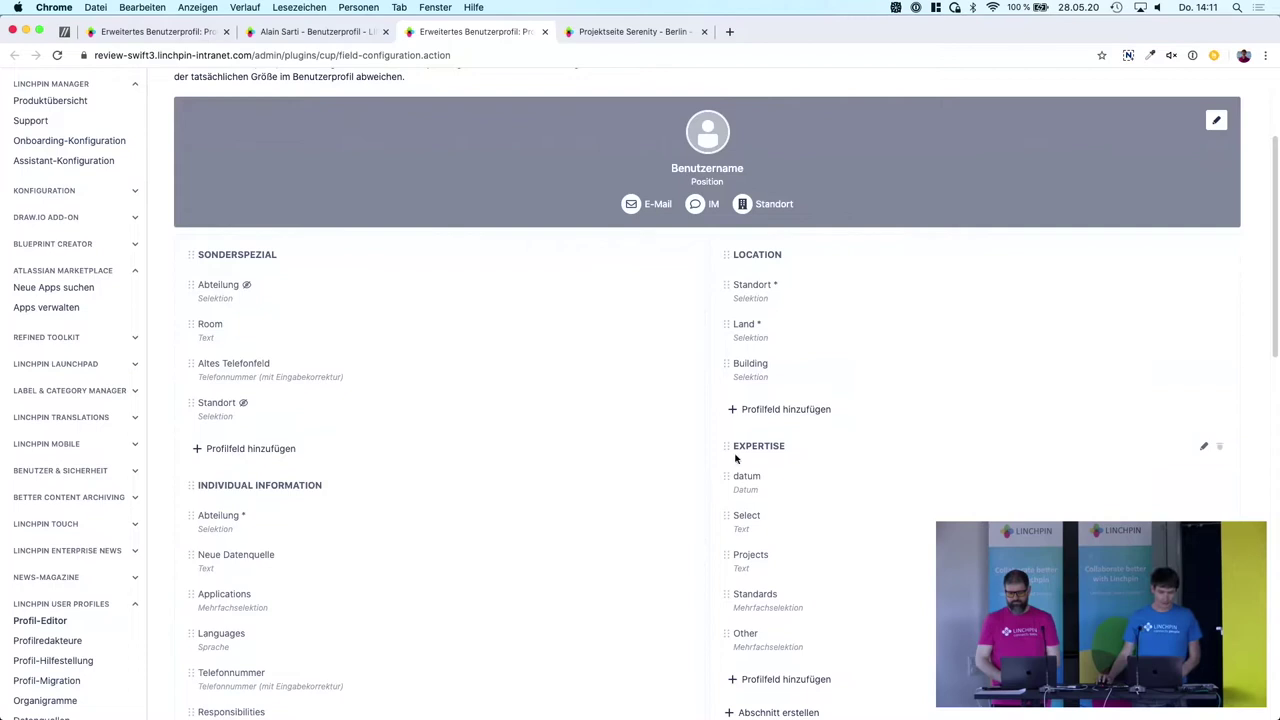
left_click_drag(729, 443, 240, 254)
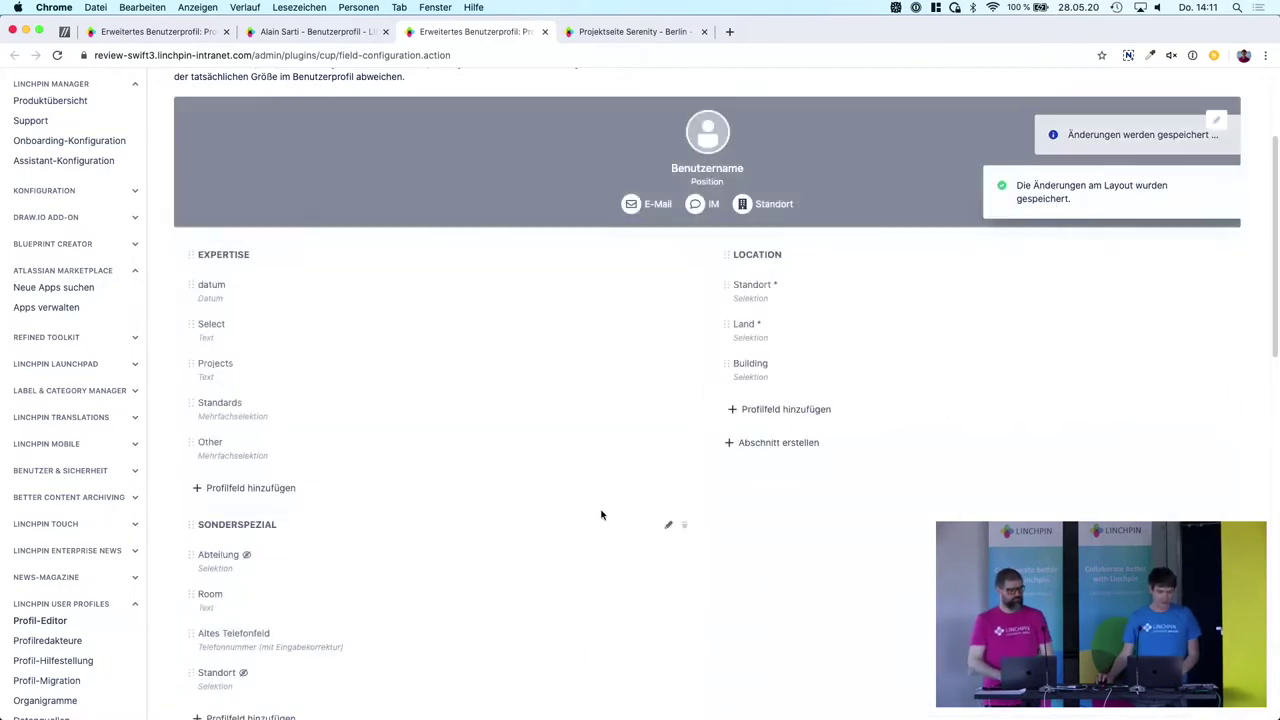
scroll(601, 515, "down", 5)
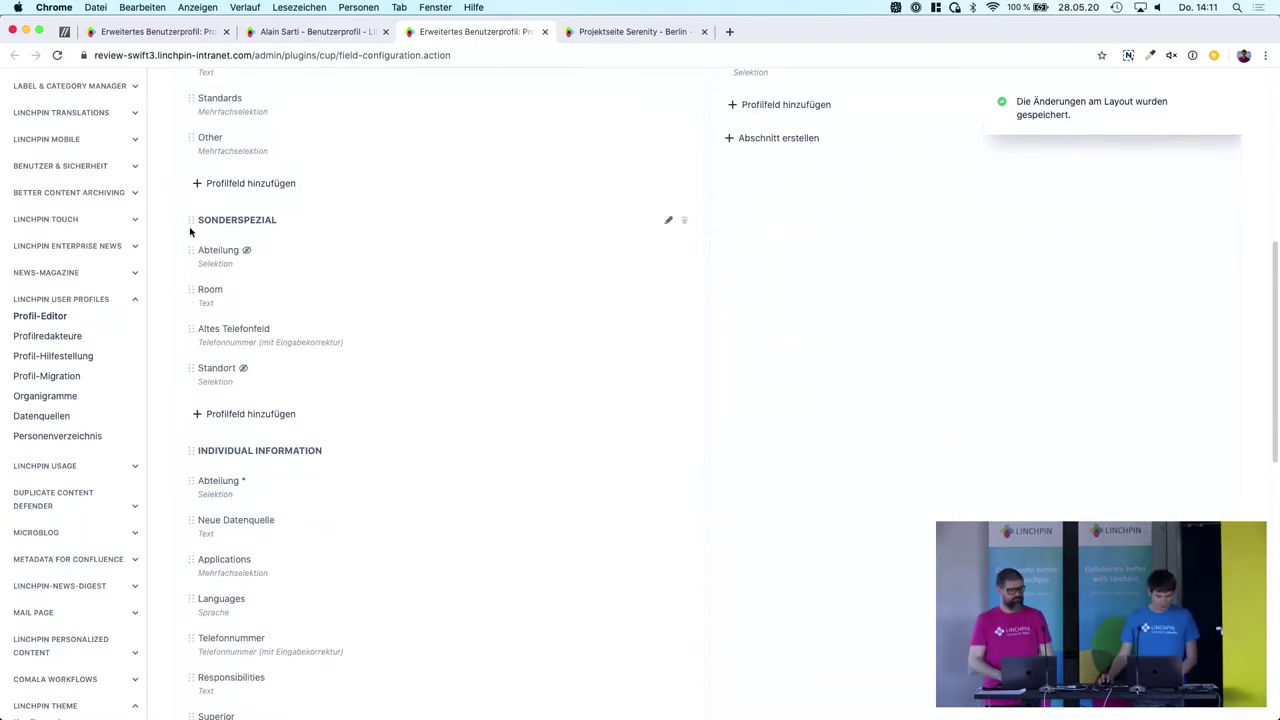
left_click_drag(195, 451, 814, 217)
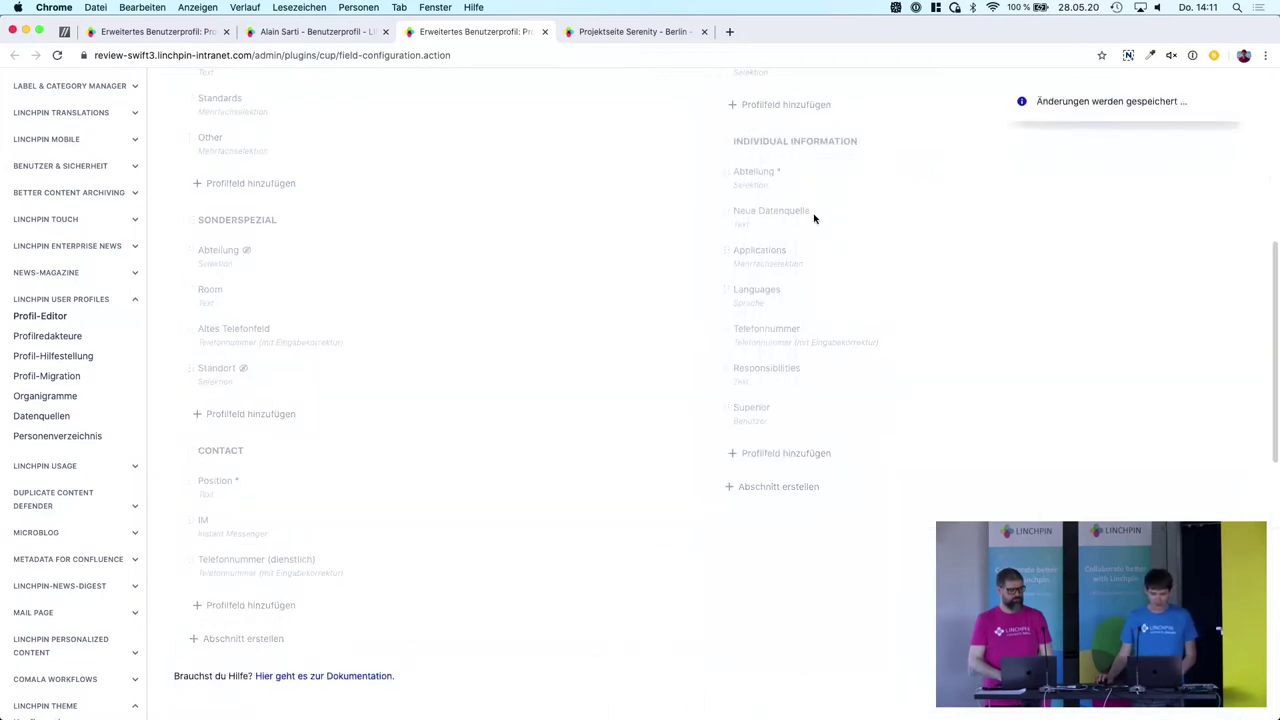
Move the Applications field to the start of Individual Information and the hidden Standort field from Sonderspezial to the end of Location.
scroll(814, 234, "up", 4)
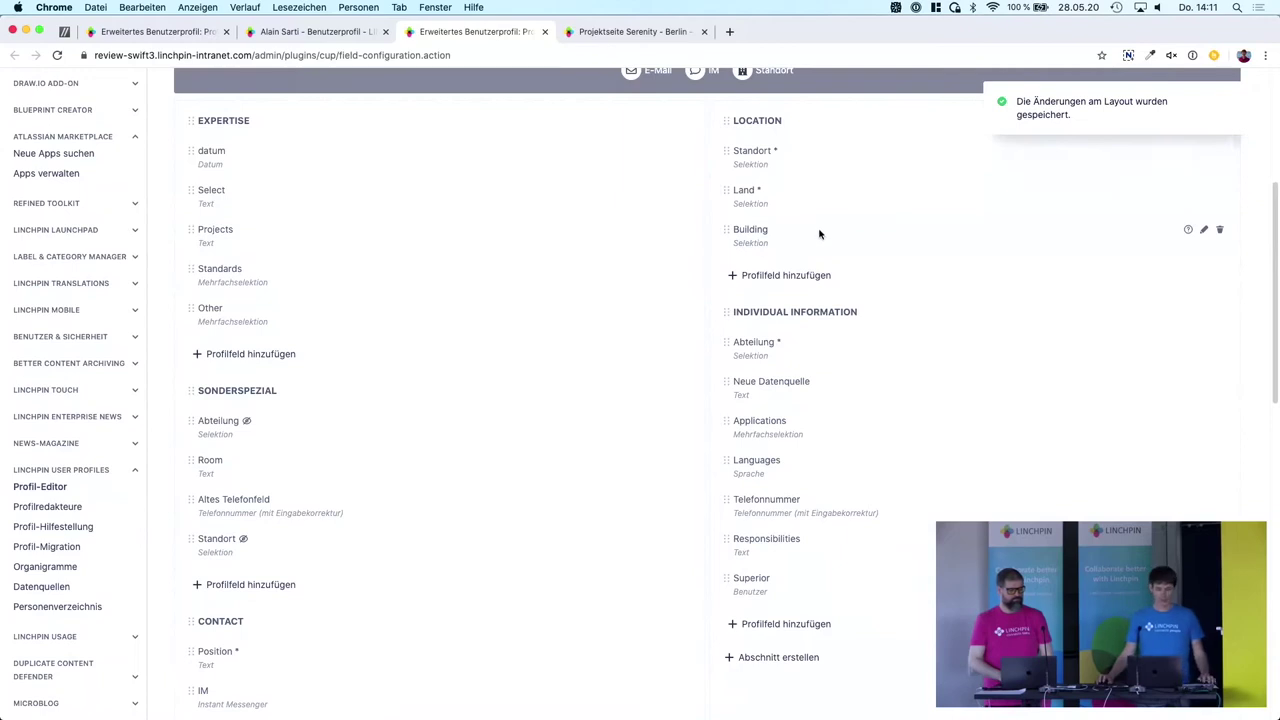
left_click_drag(728, 419, 734, 340)
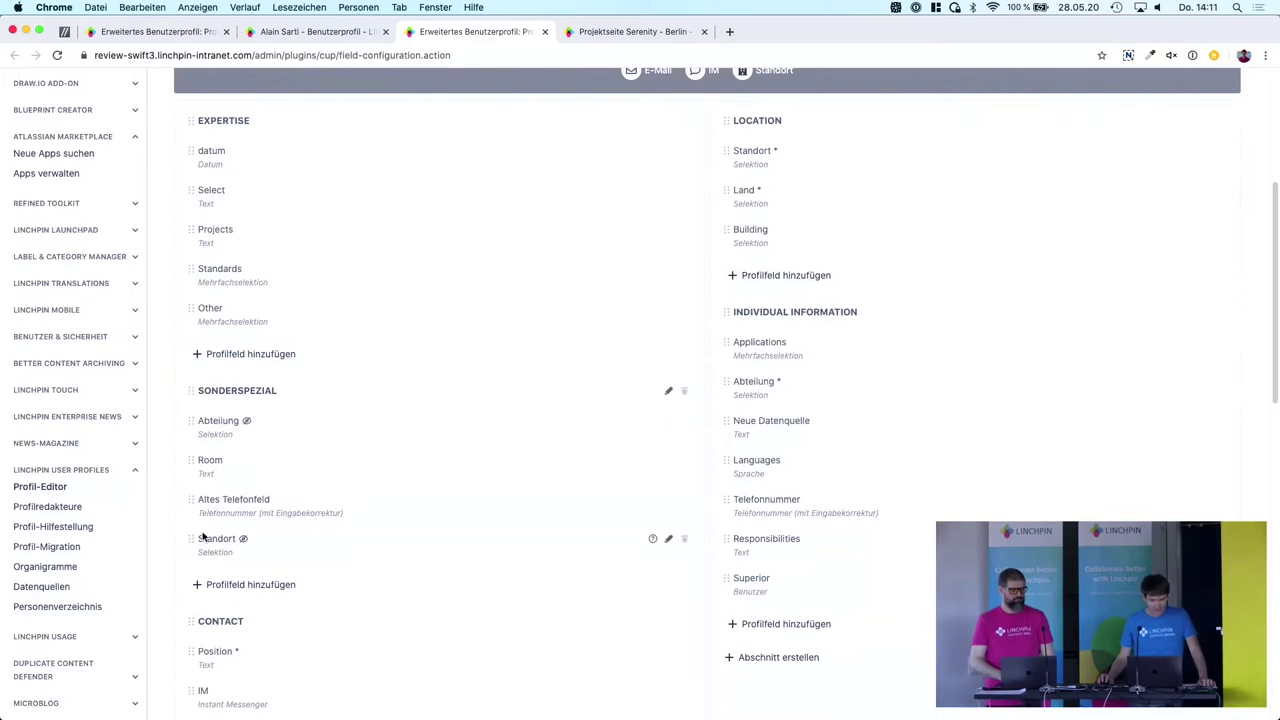
left_click_drag(195, 540, 780, 284)
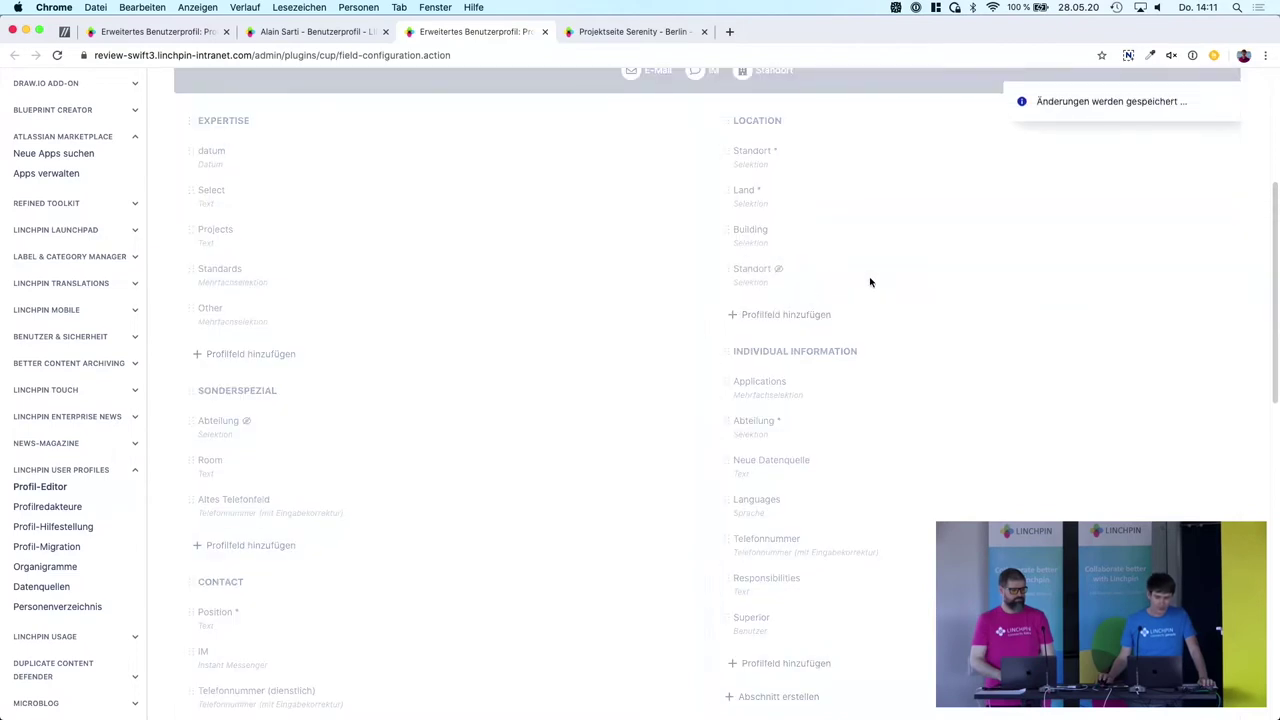
scroll(856, 300, "up", 1)
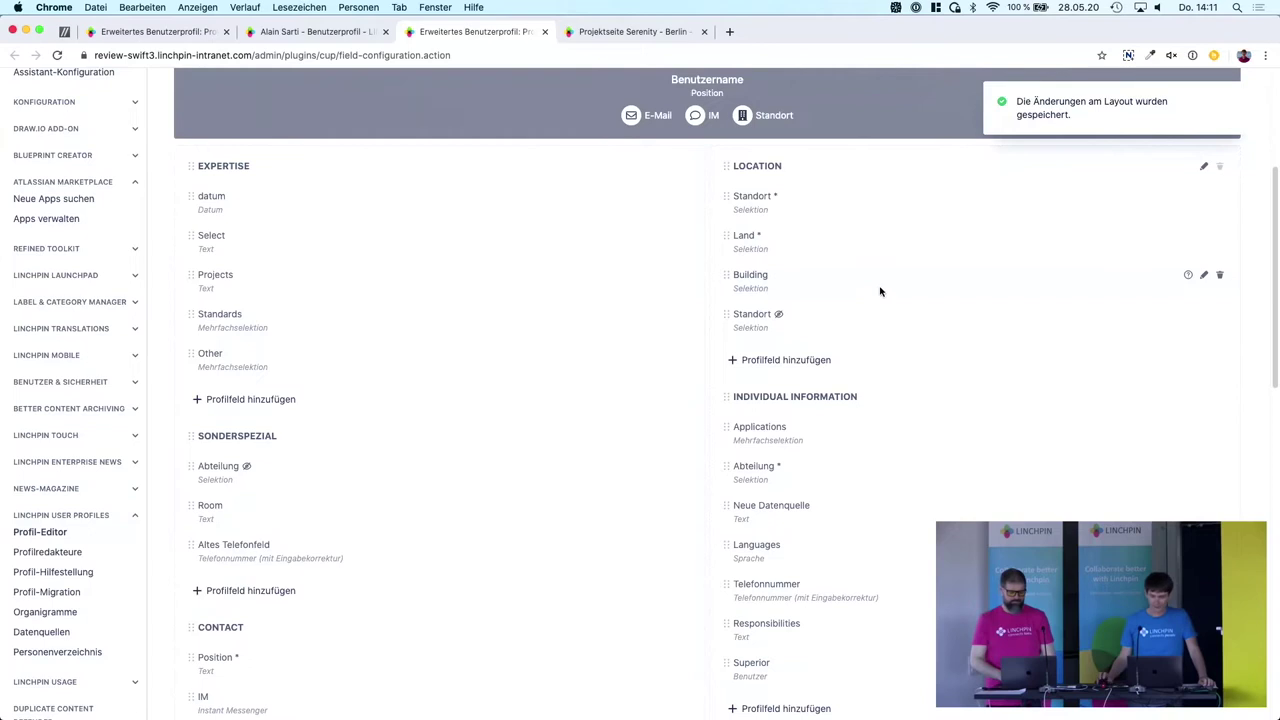
Create a new section named Home-Office below Individual Information.
scroll(888, 275, "down", 2)
scroll(872, 318, "down", 2)
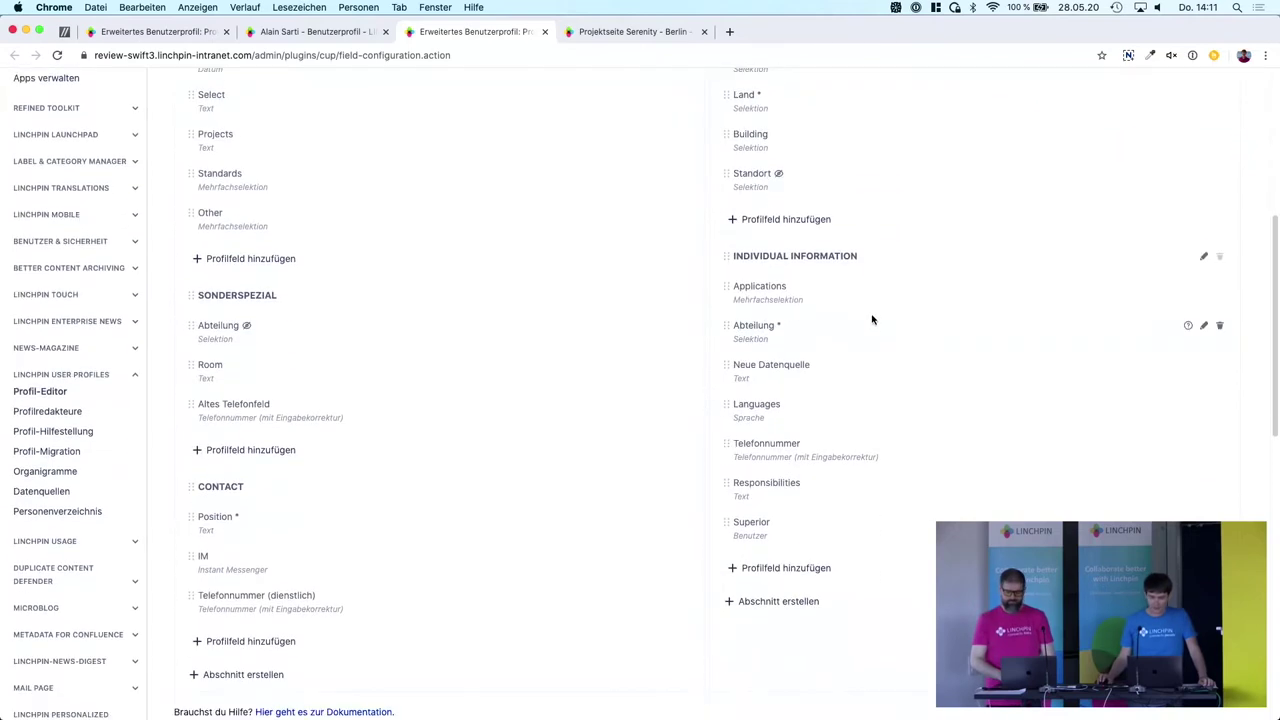
left_click(818, 603)
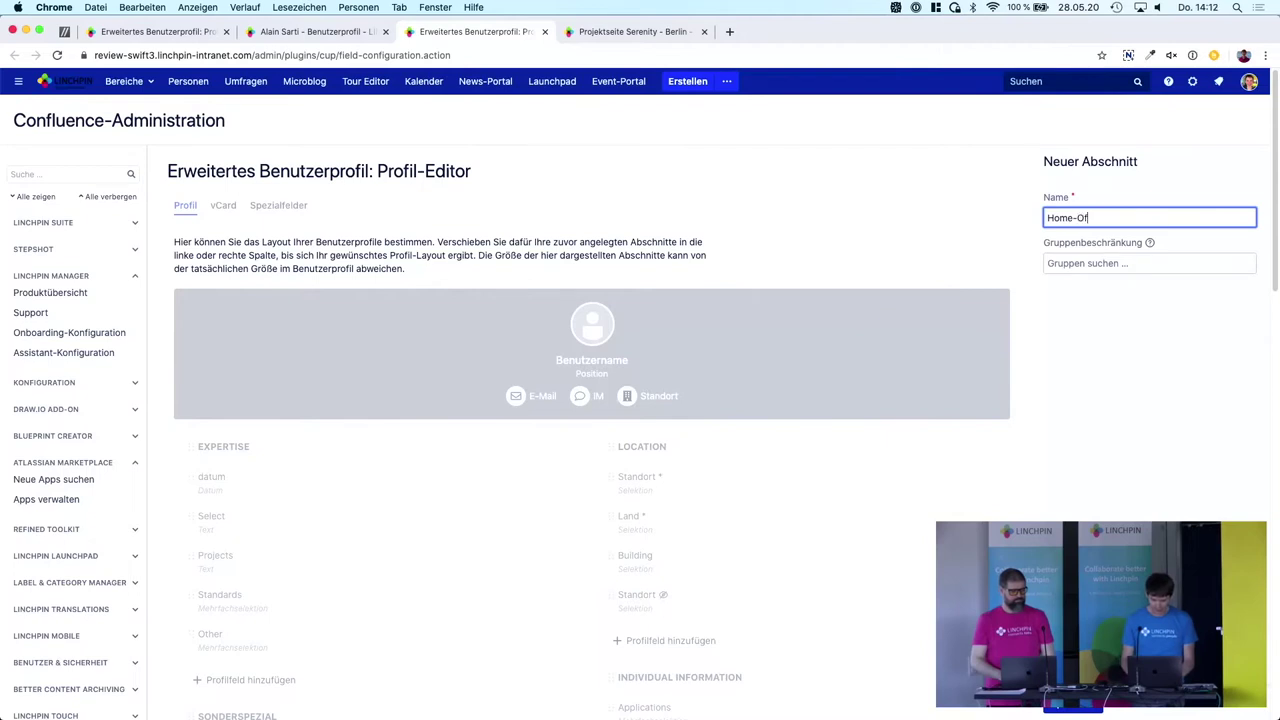
key("Return")
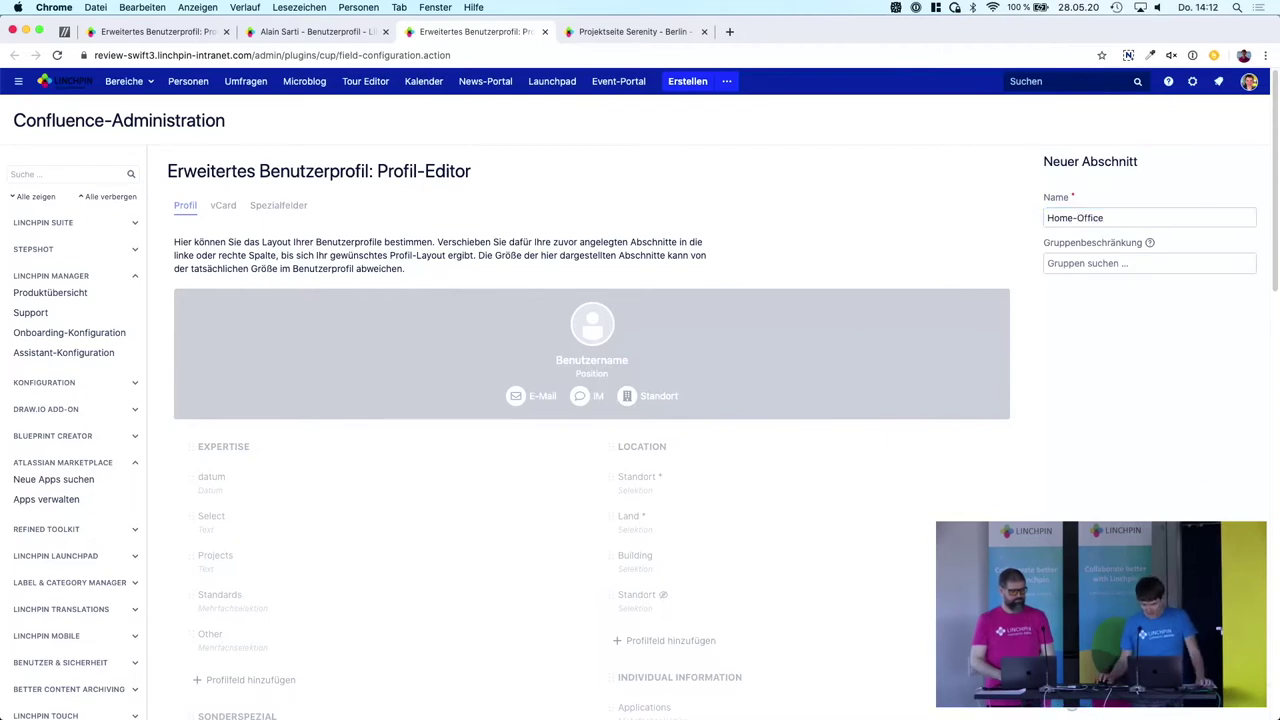
Add a field named Private Telefonnummer with the type Telefonnummer (mit Eingabekorrektur) to the Home-Office section and save it.
scroll(871, 390, "down", 5)
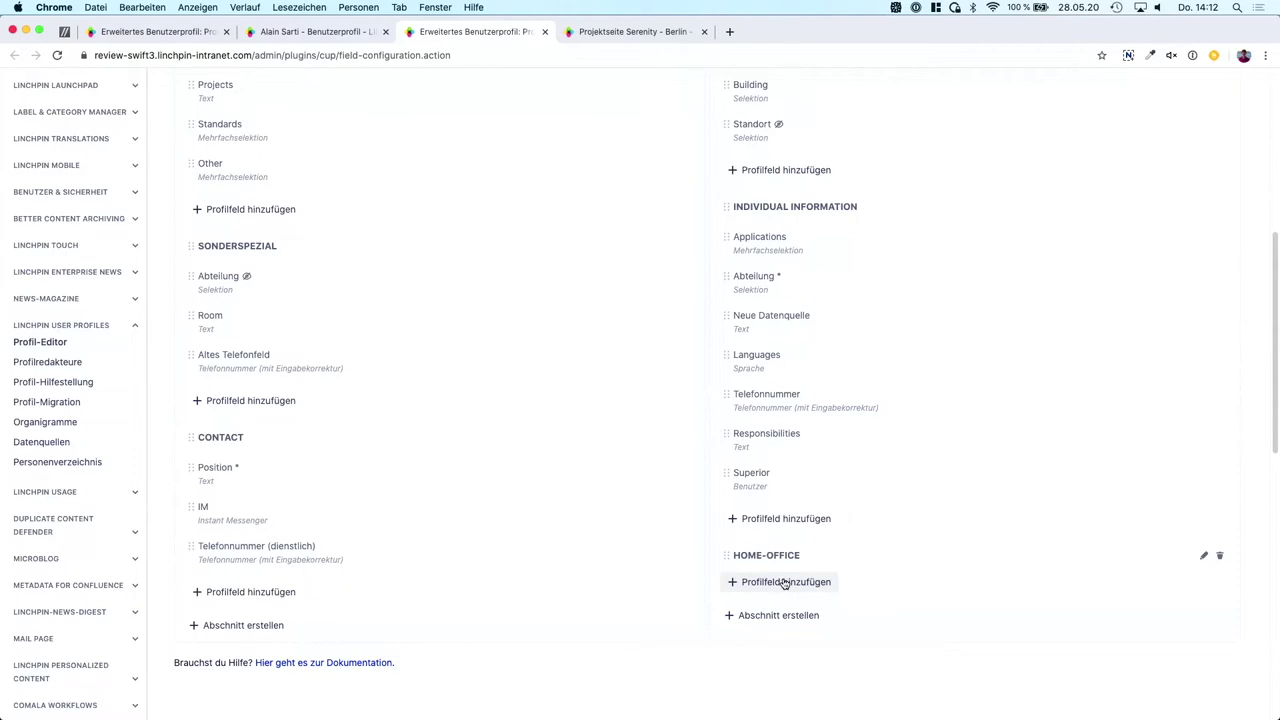
left_click(786, 582)
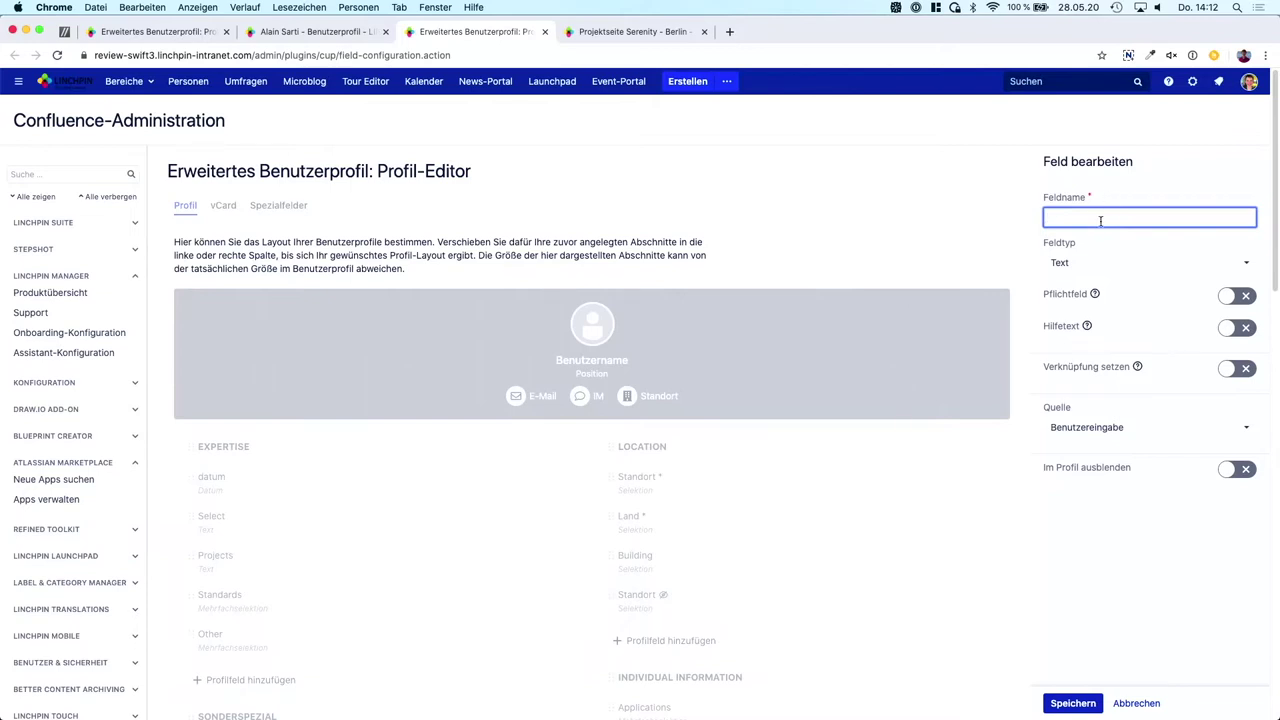
type("Private Te")
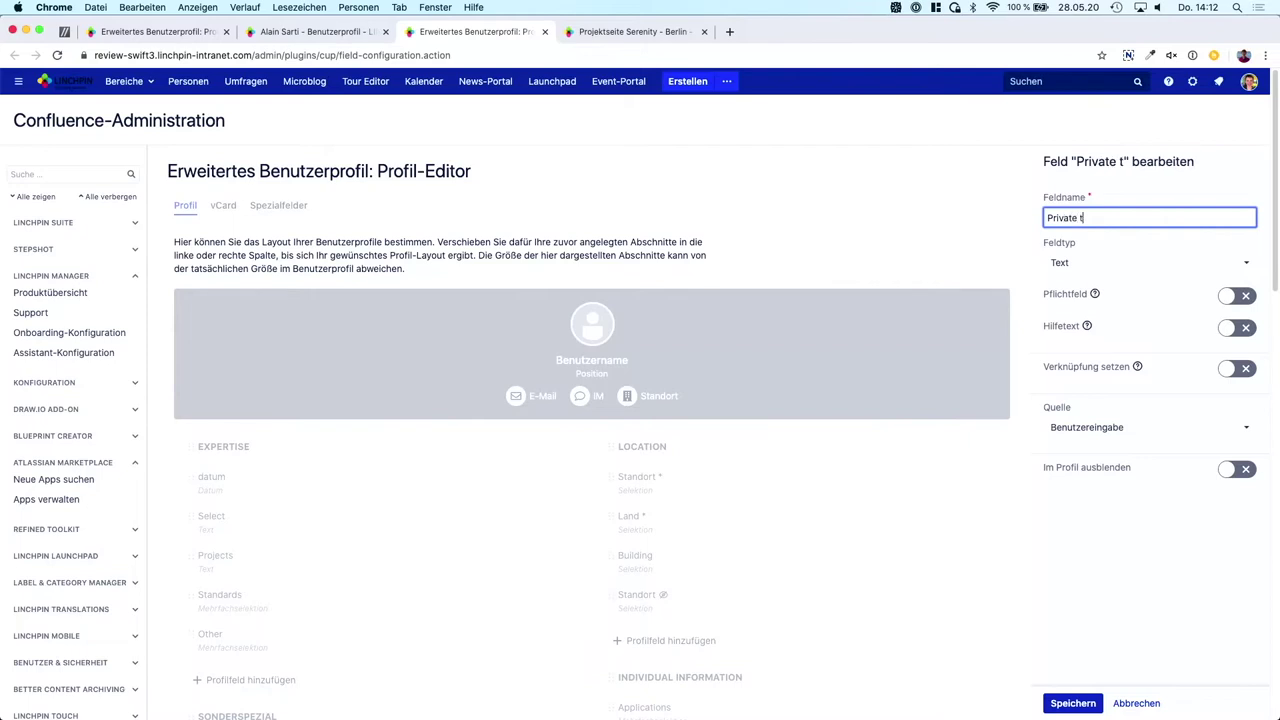
type("lefonnummer")
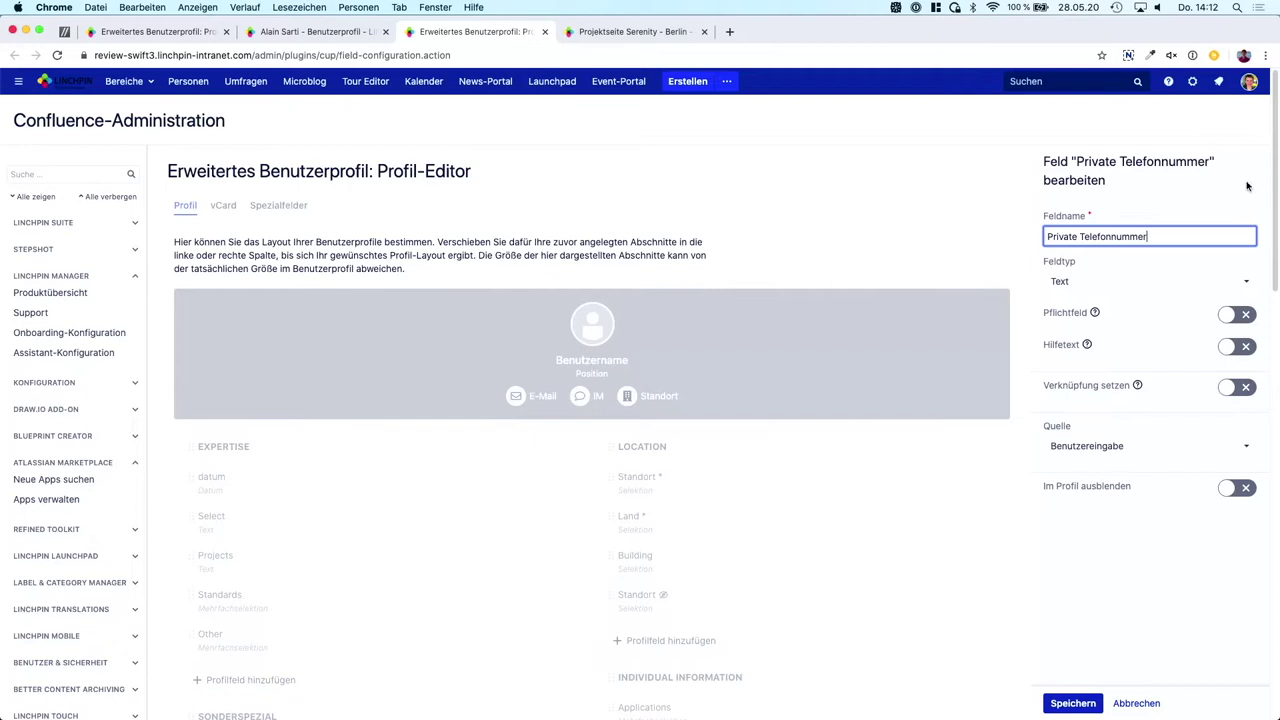
left_click(1140, 287)
scroll(1110, 412, "down", 3)
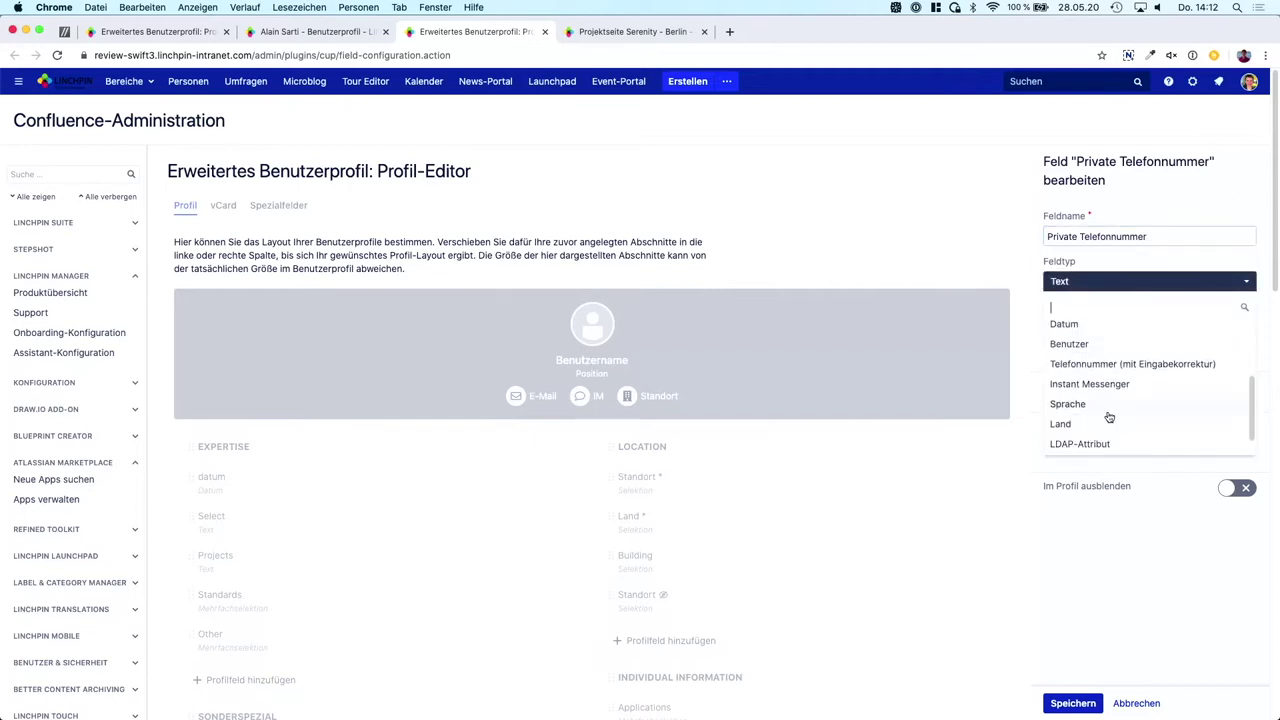
left_click(1099, 343)
left_click(1073, 703)
Add a field named Private Adresse with the type Mehrzeiliger Text to the Home-Office section and save it.
scroll(822, 575, "down", 5)
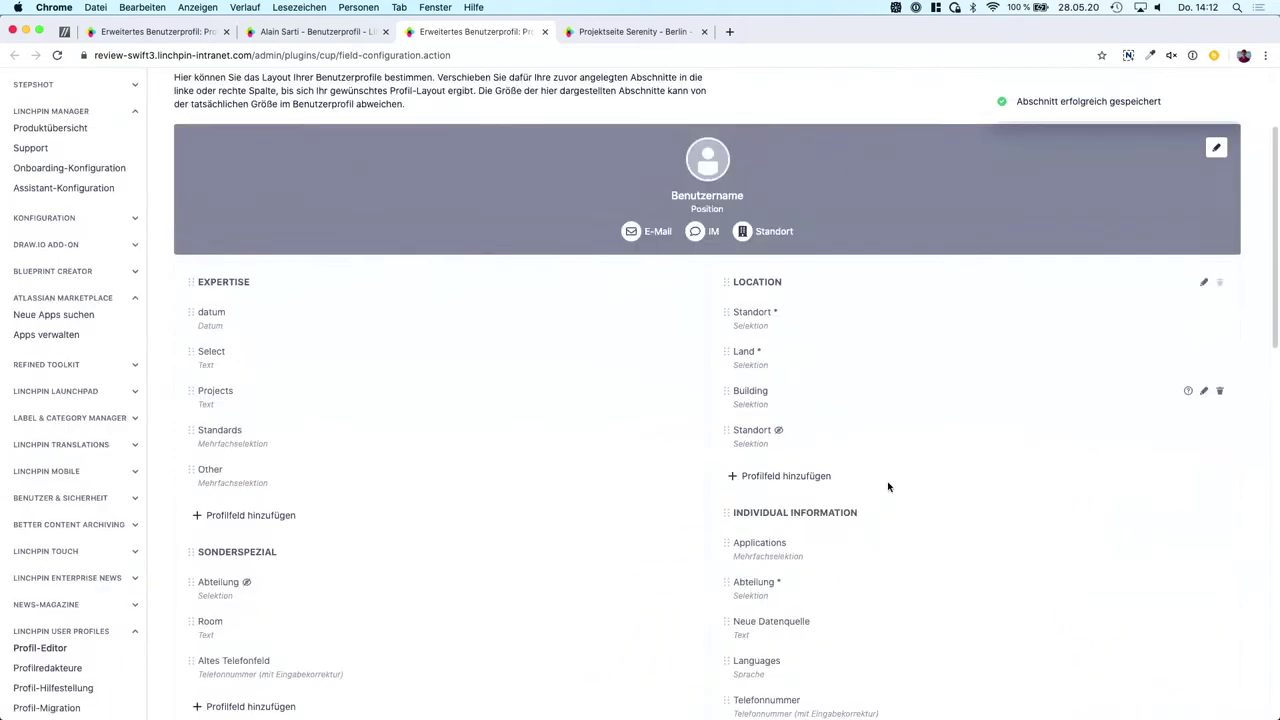
left_click(798, 617)
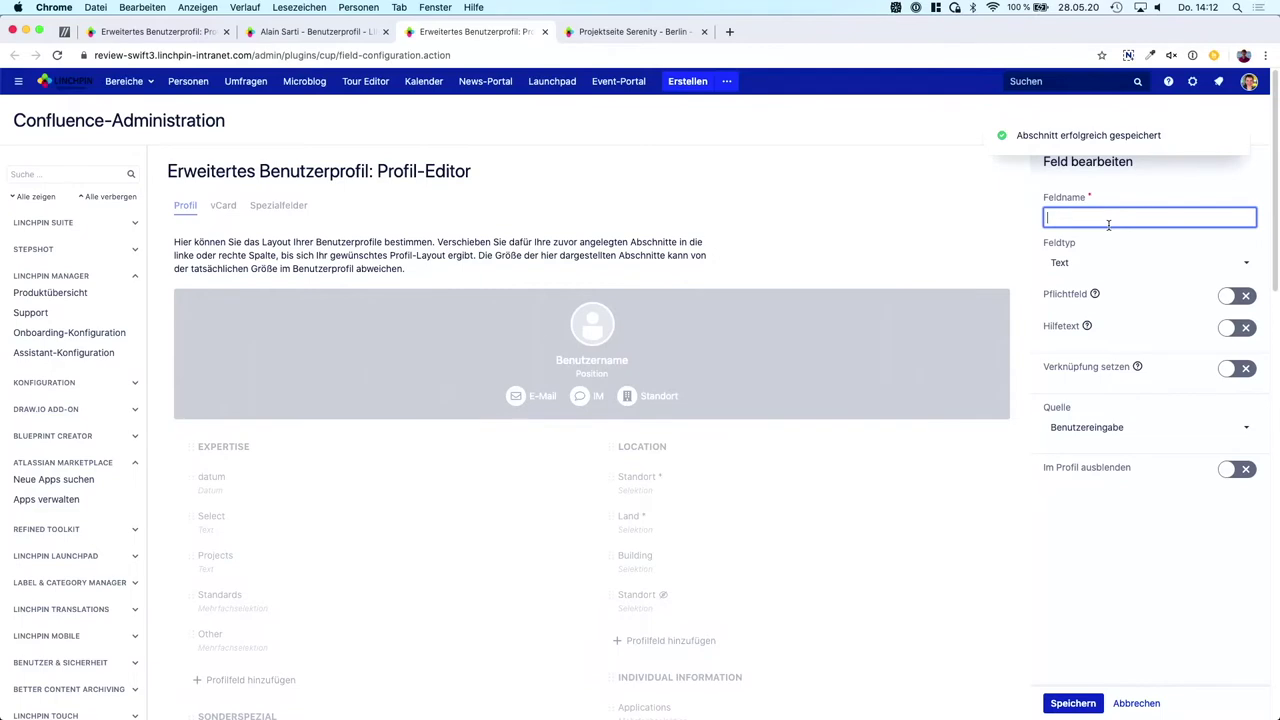
type("Private Adresse")
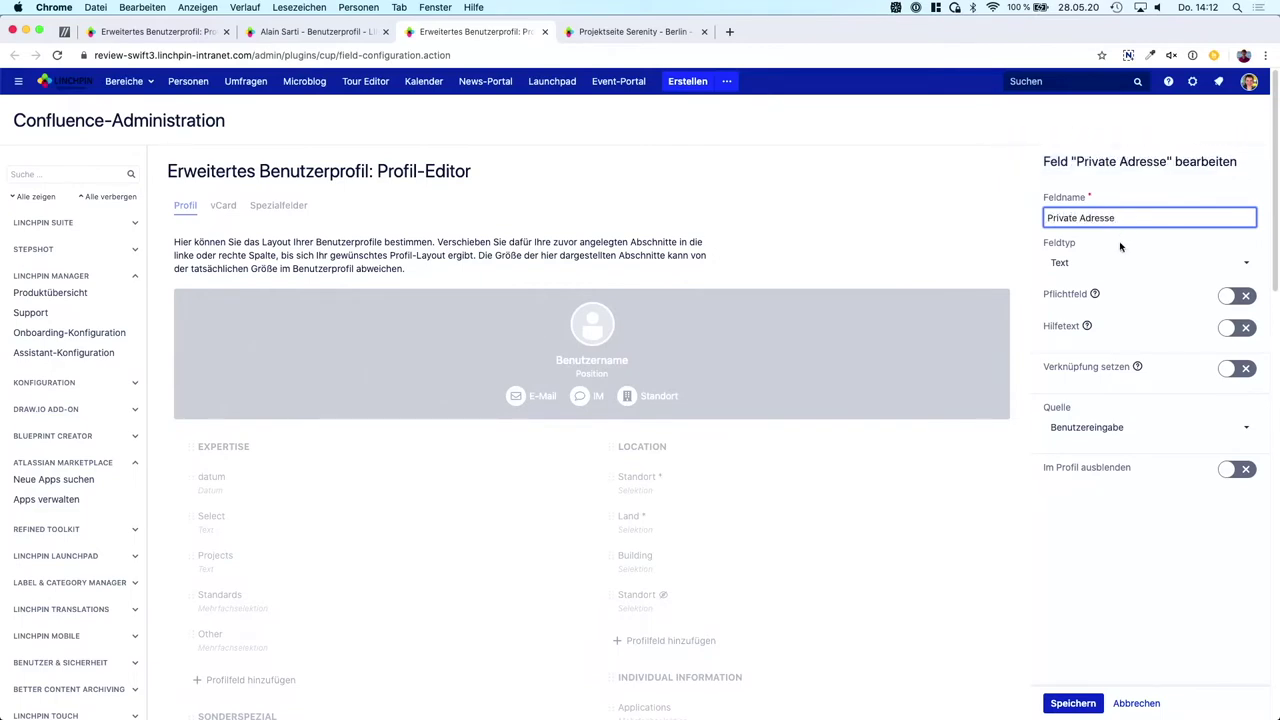
left_click(1105, 264)
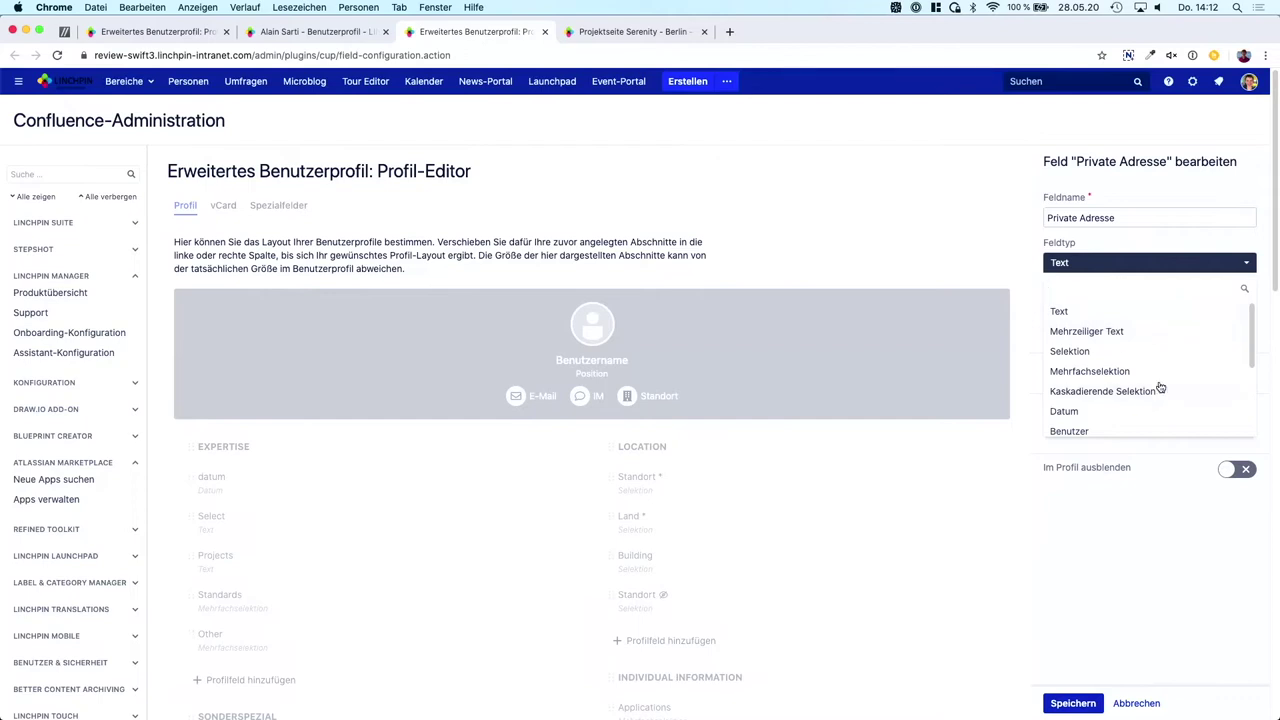
left_click(1086, 331)
left_click(1073, 703)
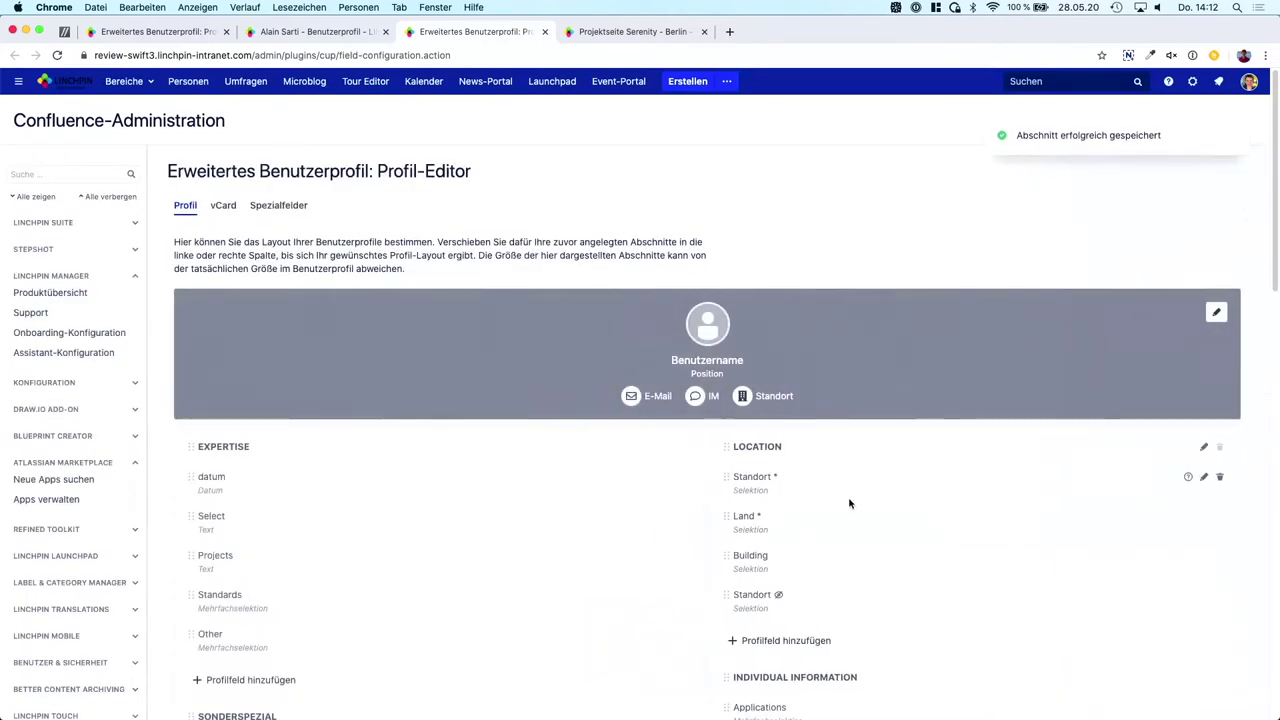
Add a Selektion field named 24/7 erreichbar? with the options Ja and Nein to the Home-Office section and save it.
scroll(847, 505, "down", 5)
left_click(782, 684)
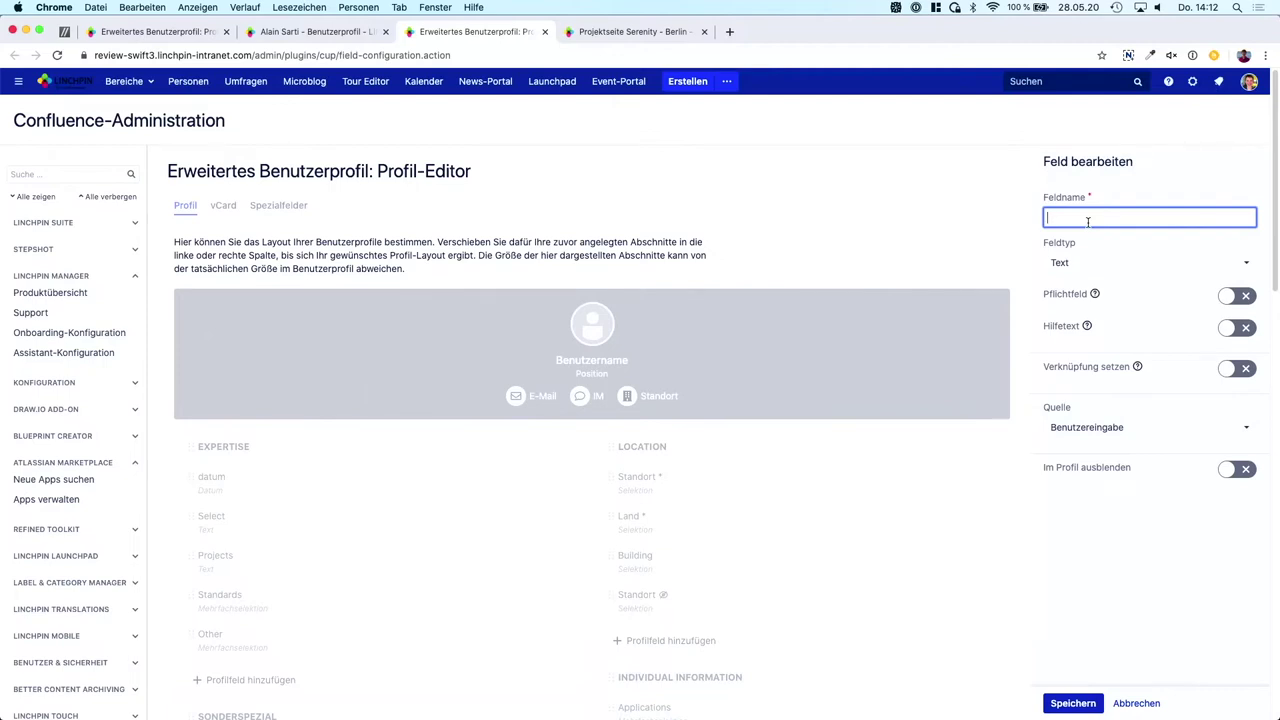
type("24/7 erreichbar?")
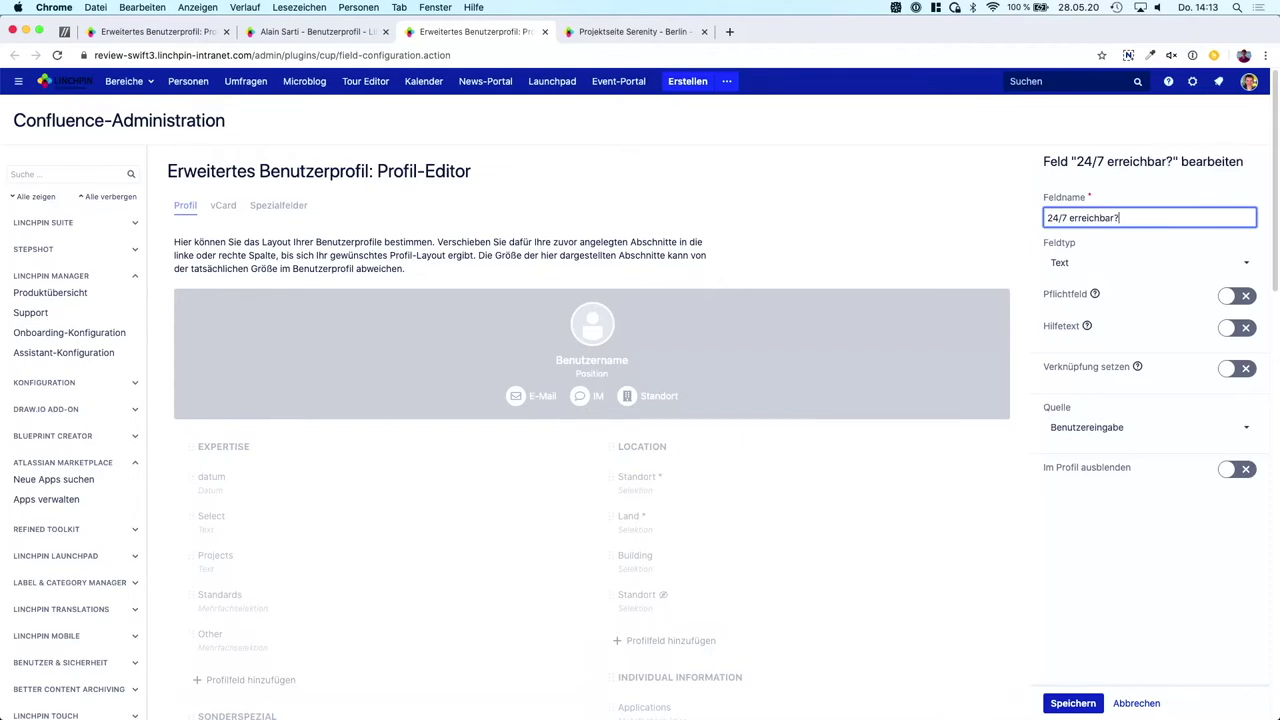
left_click(1092, 266)
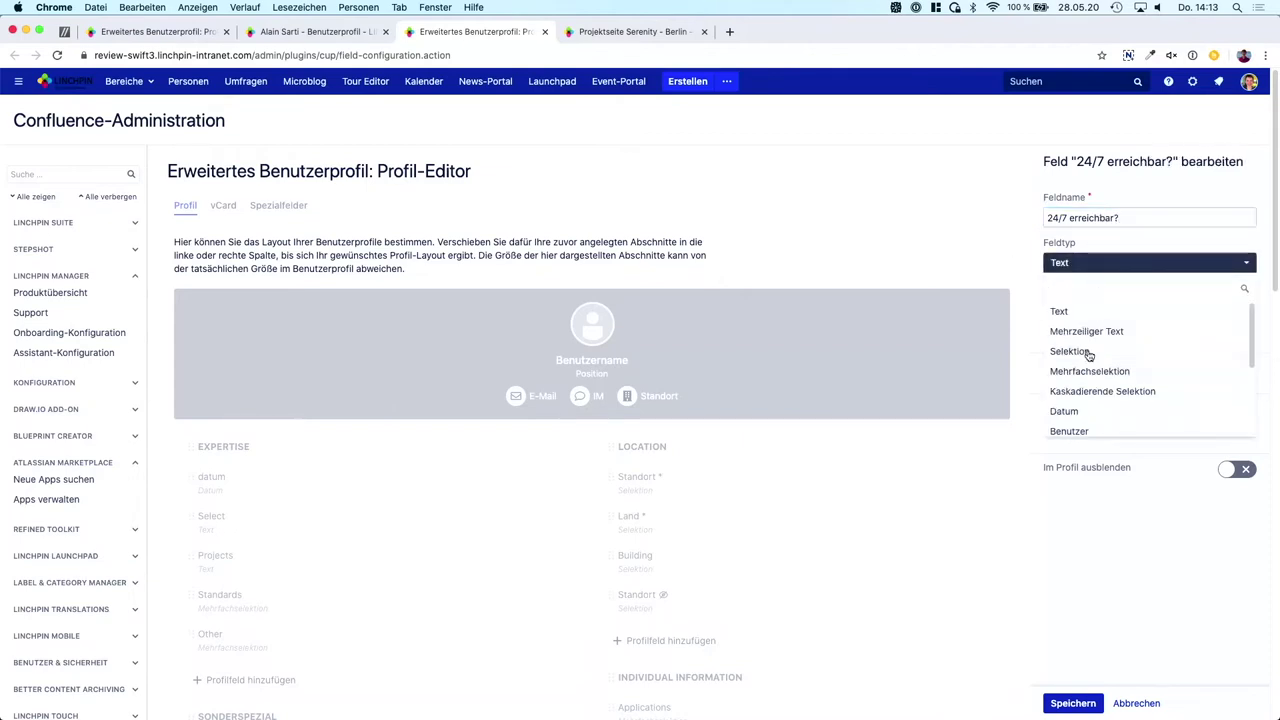
left_click(1070, 351)
left_click(1139, 393)
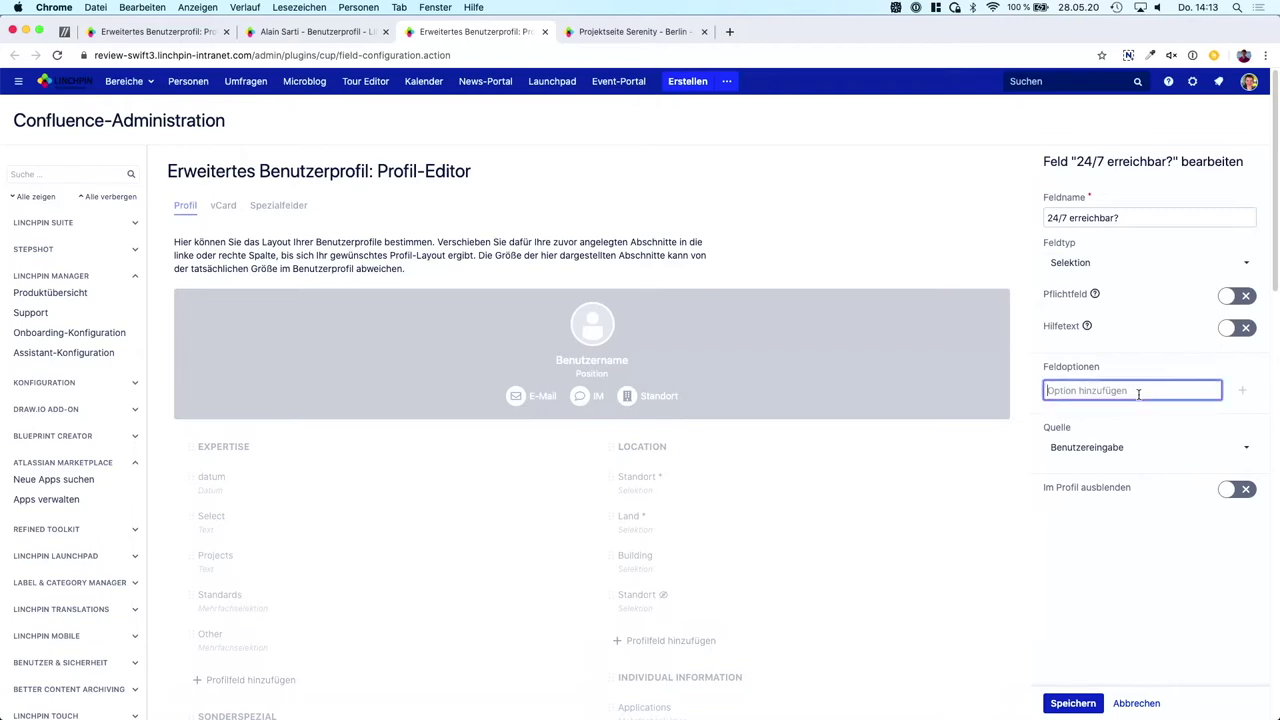
type("Ja")
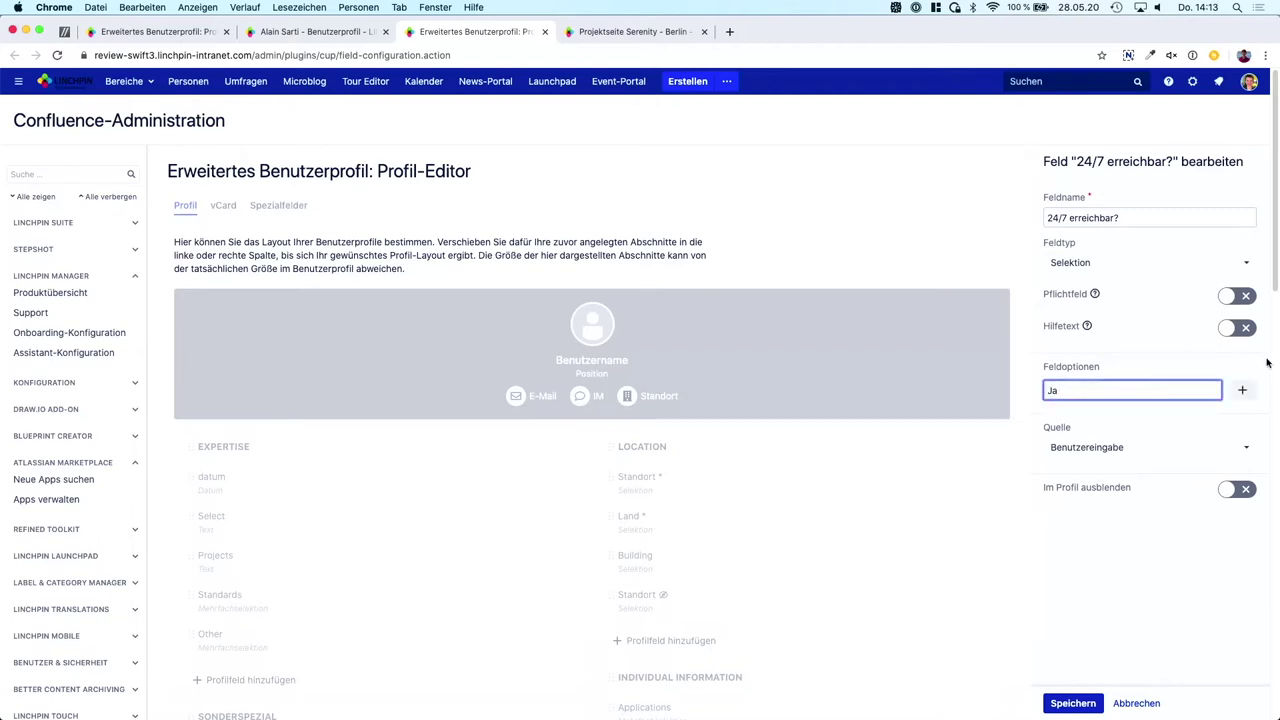
left_click(1242, 390)
left_click(1098, 419)
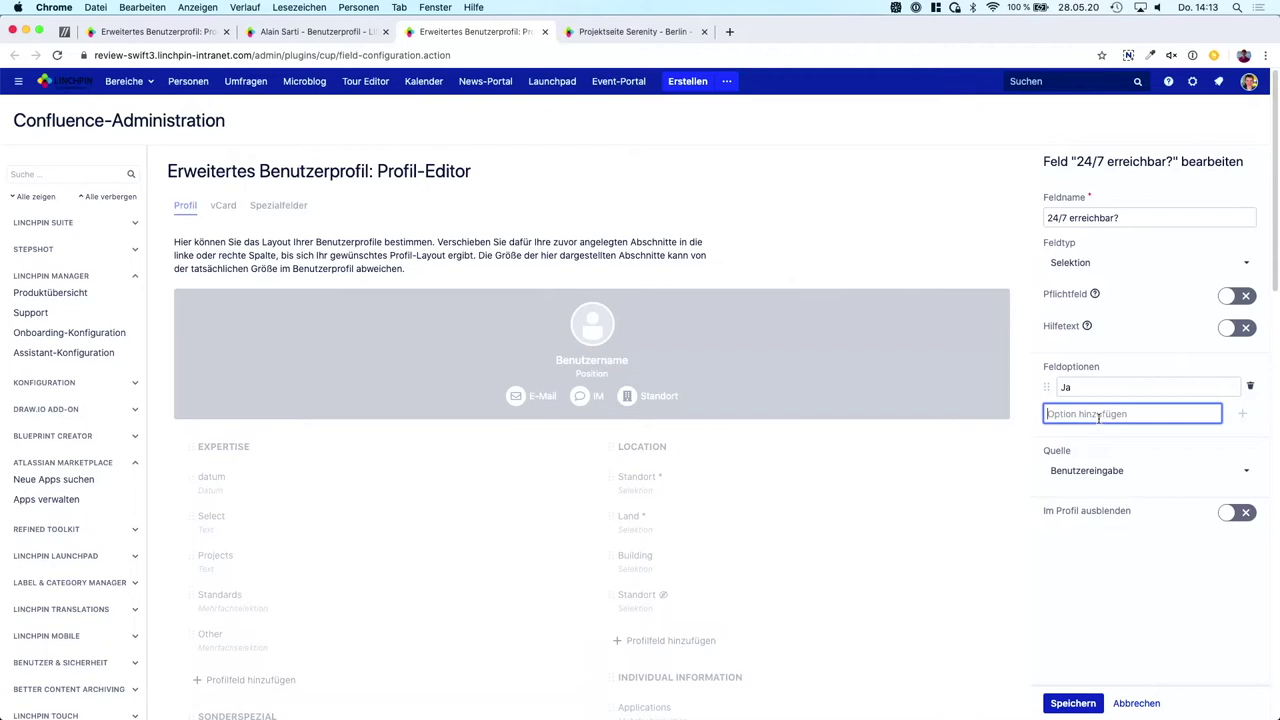
type("Nein")
left_click(1066, 704)
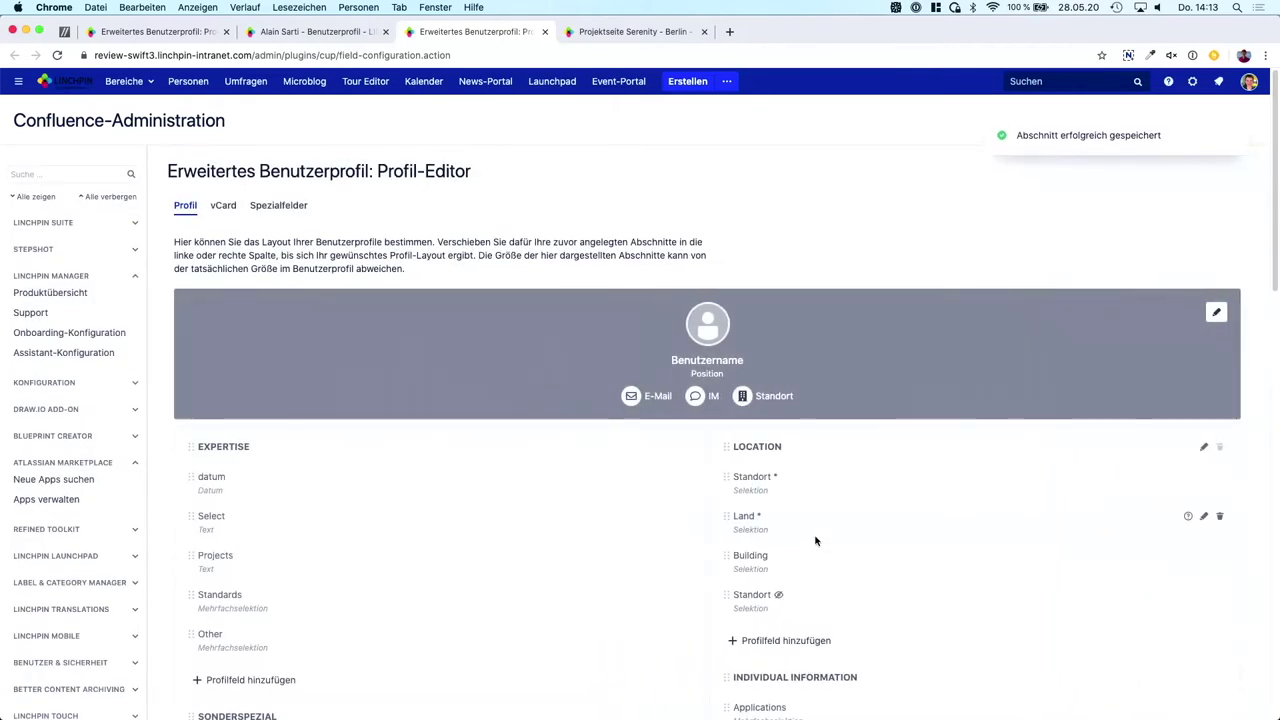
Move the Home-Office section above the Location section in the profile layout.
scroll(812, 525, "down", 3)
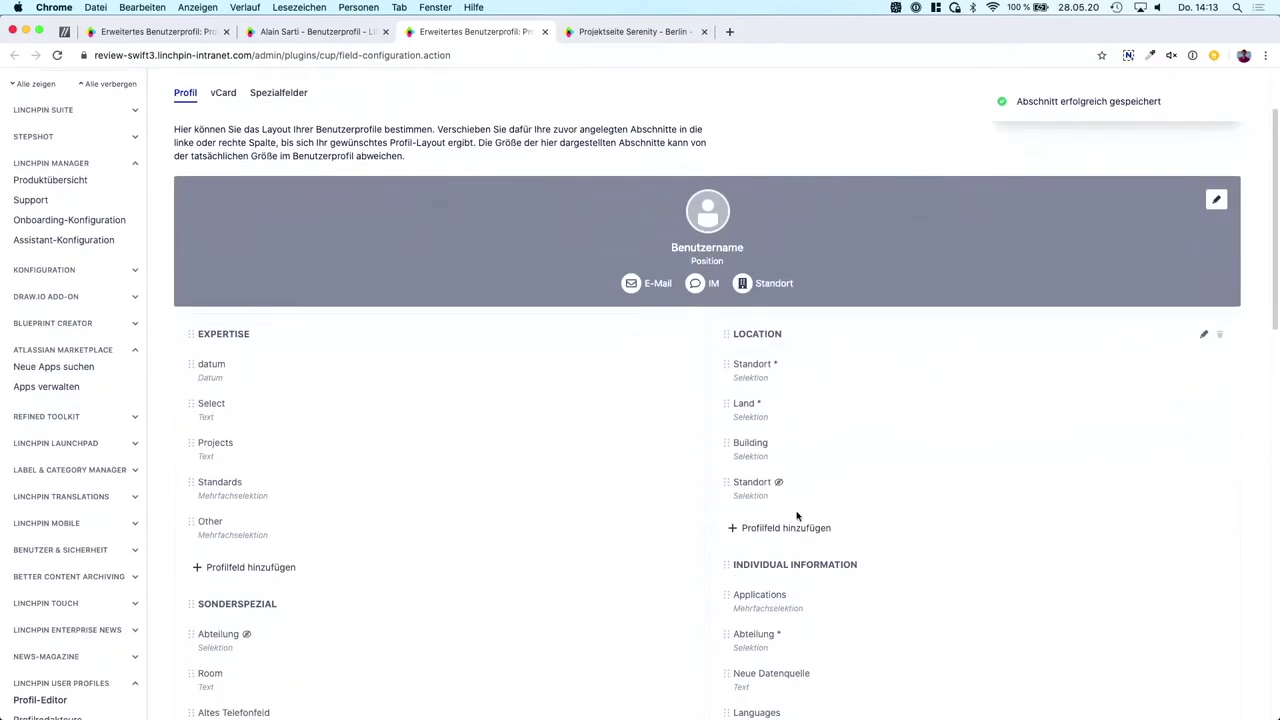
scroll(790, 517, "down", 2)
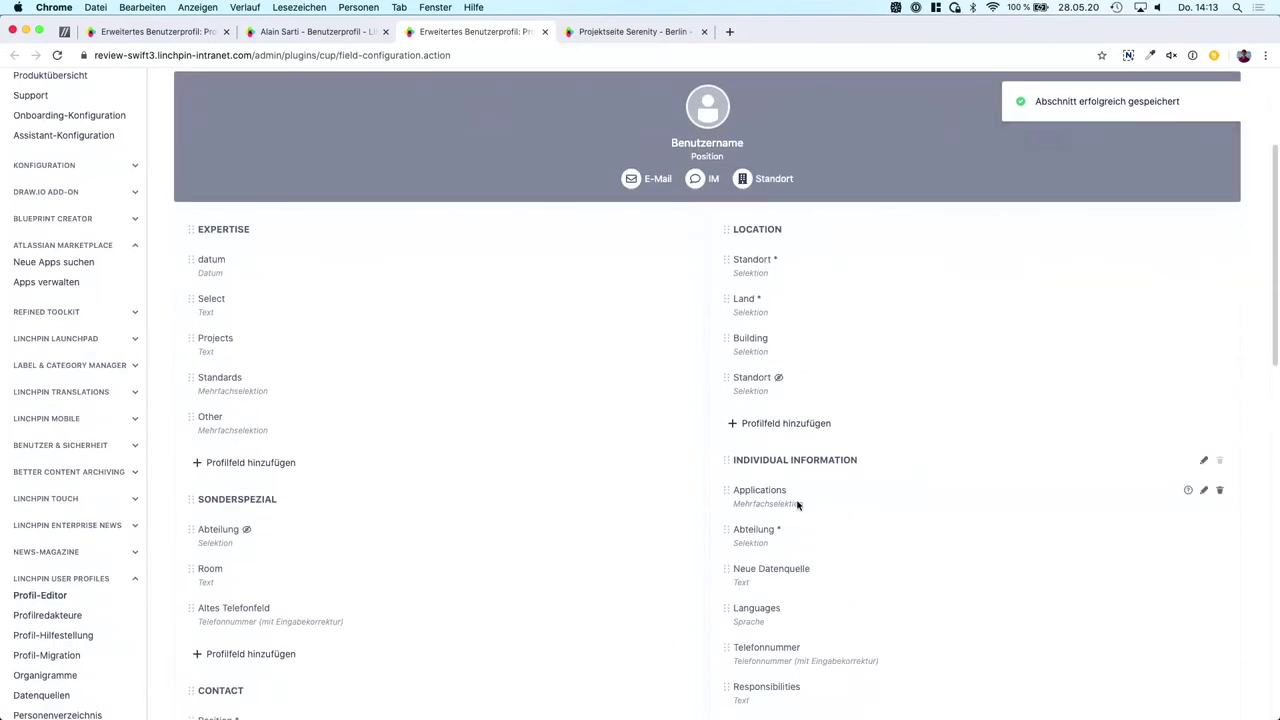
scroll(795, 510, "down", 3)
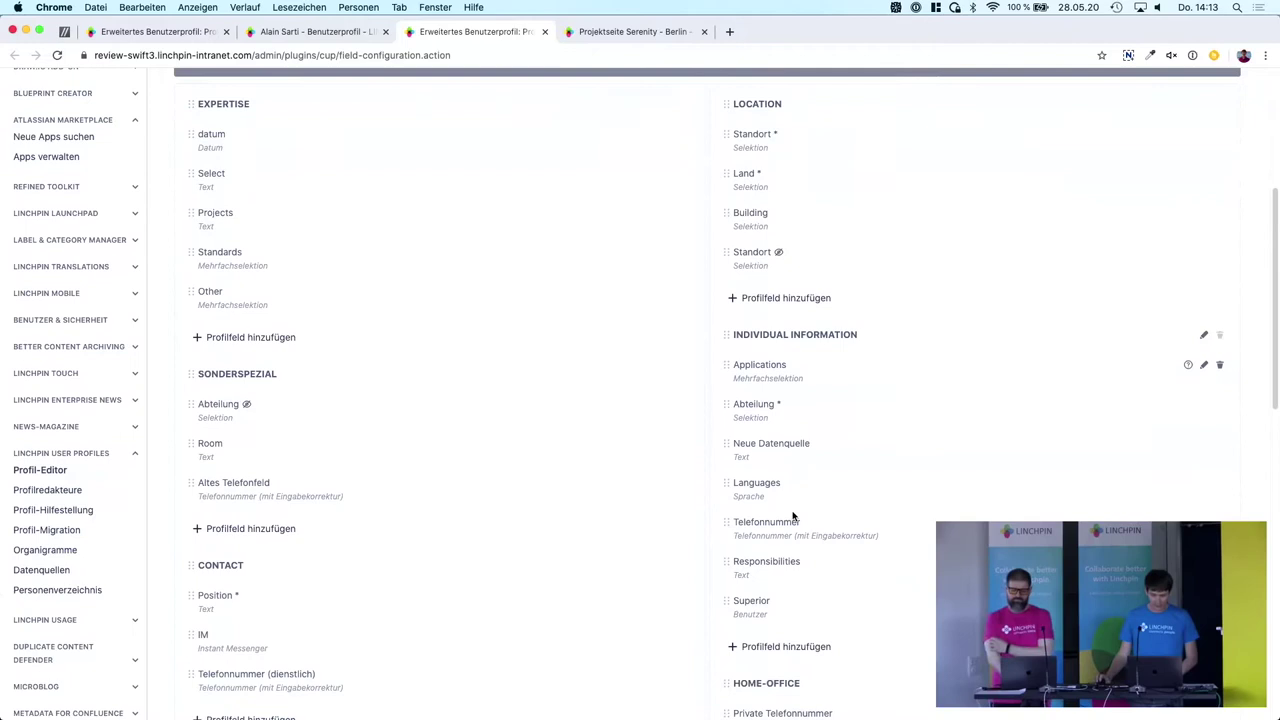
scroll(740, 665, "down", 3)
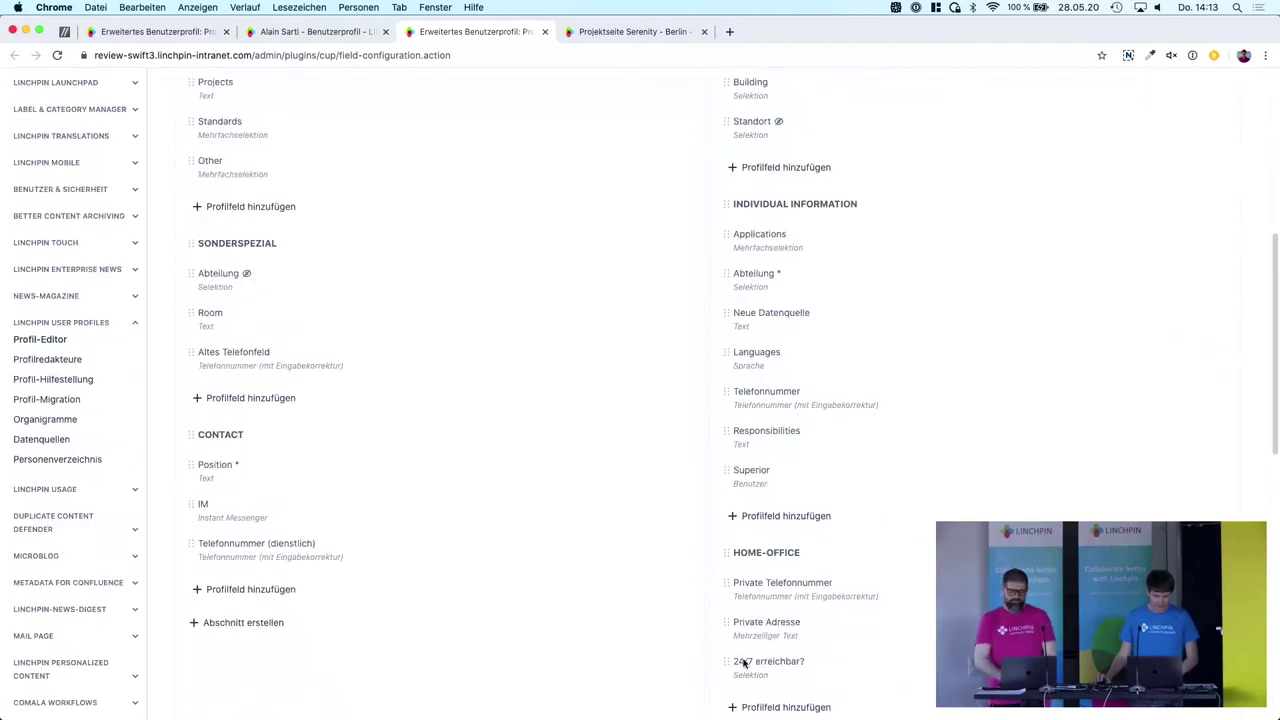
left_click_drag(742, 566, 760, 236)
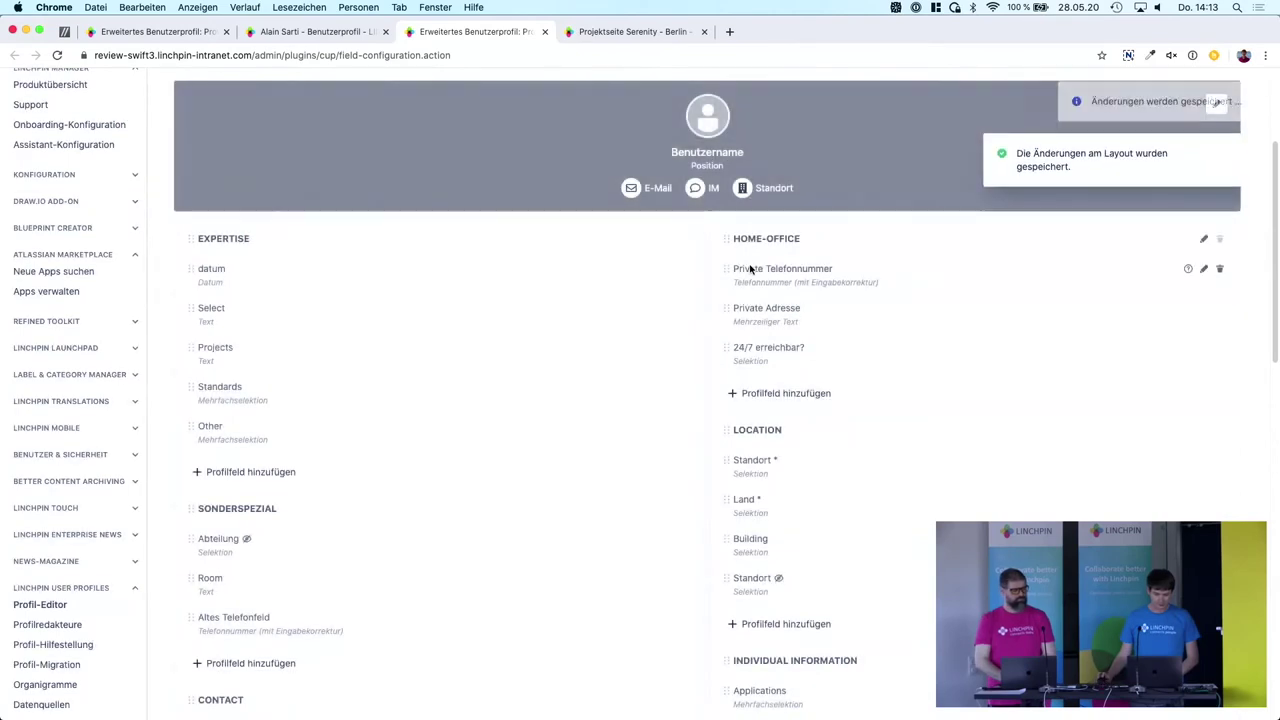